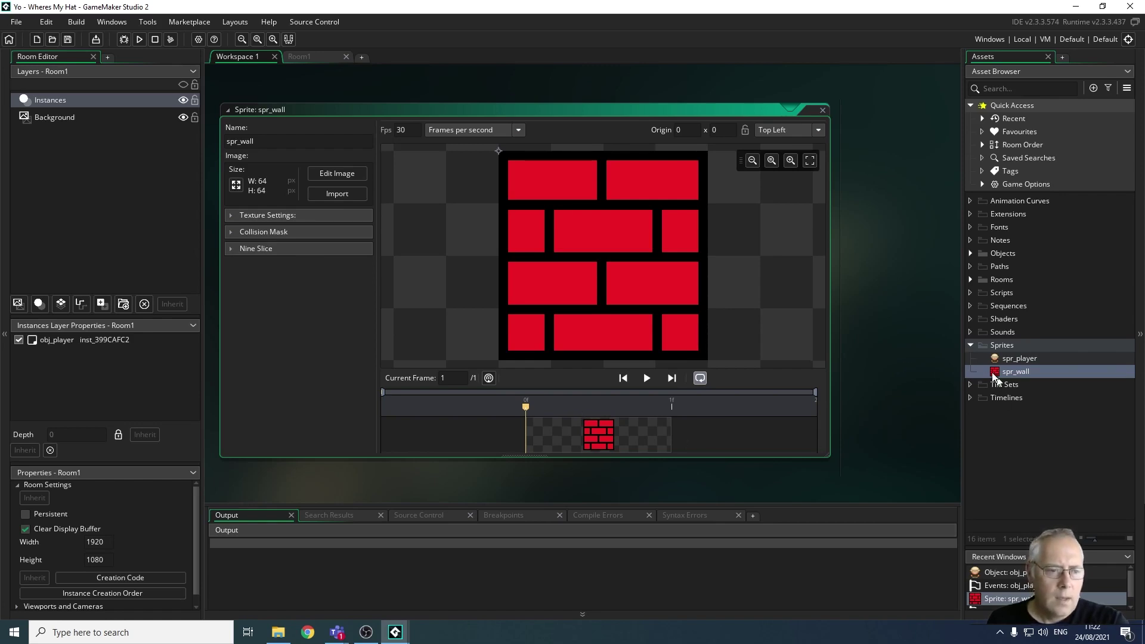
Step: Select the Objects folder in the asset browser
{"action": "left_click", "coordinate": [1000, 253]}
Step: Create a new object named obj_wall and assign it the spr_wall sprite
{"action": "right_click", "coordinate": [1000, 256]}
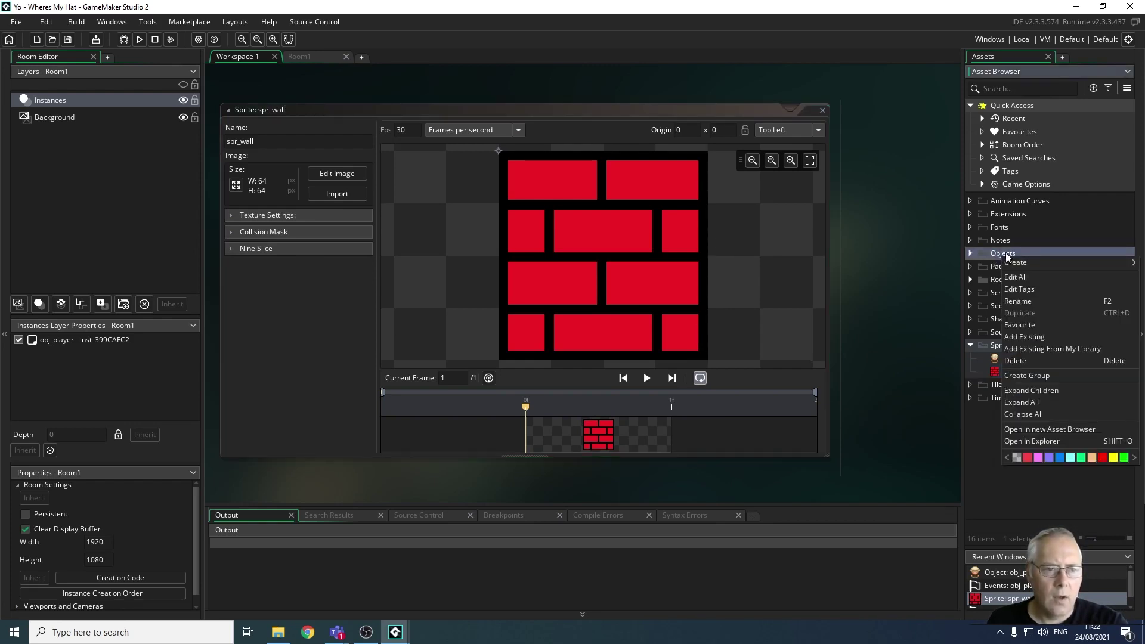
{"action": "mouse_move", "coordinate": [1008, 262]}
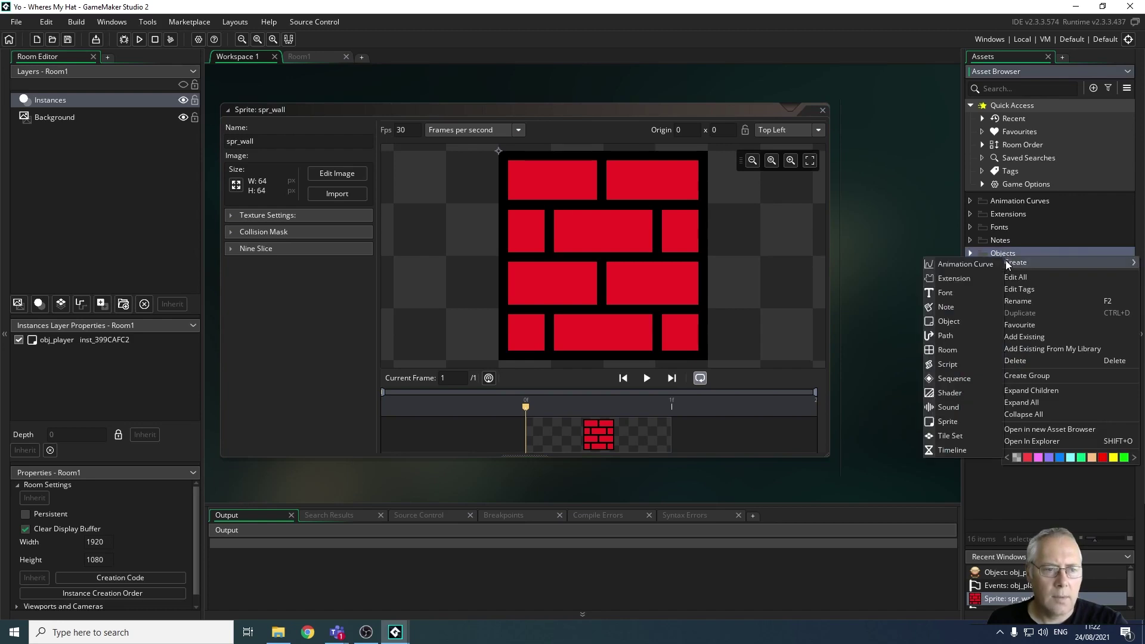
{"action": "left_click", "coordinate": [949, 321]}
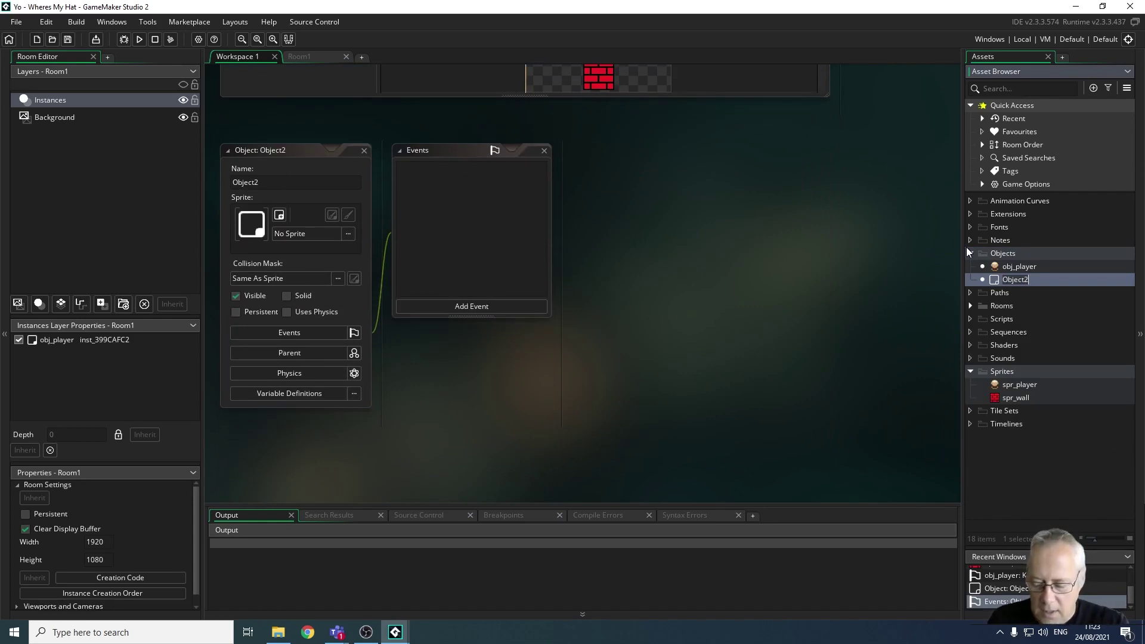
{"action": "type", "text": "ob"}
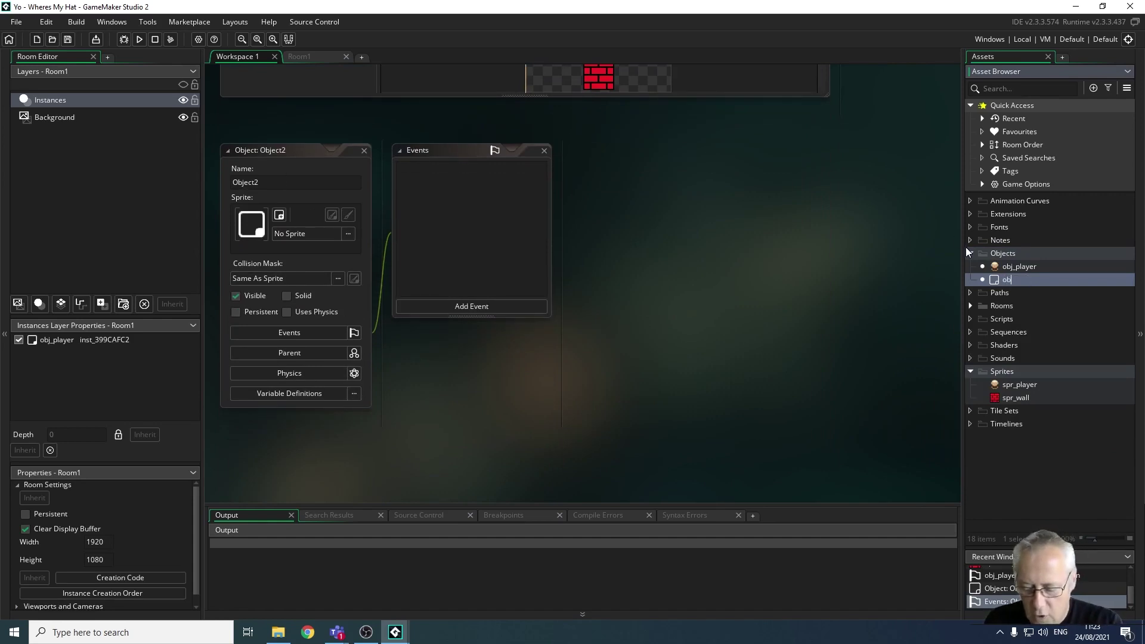
{"action": "type", "text": "j_wall"}
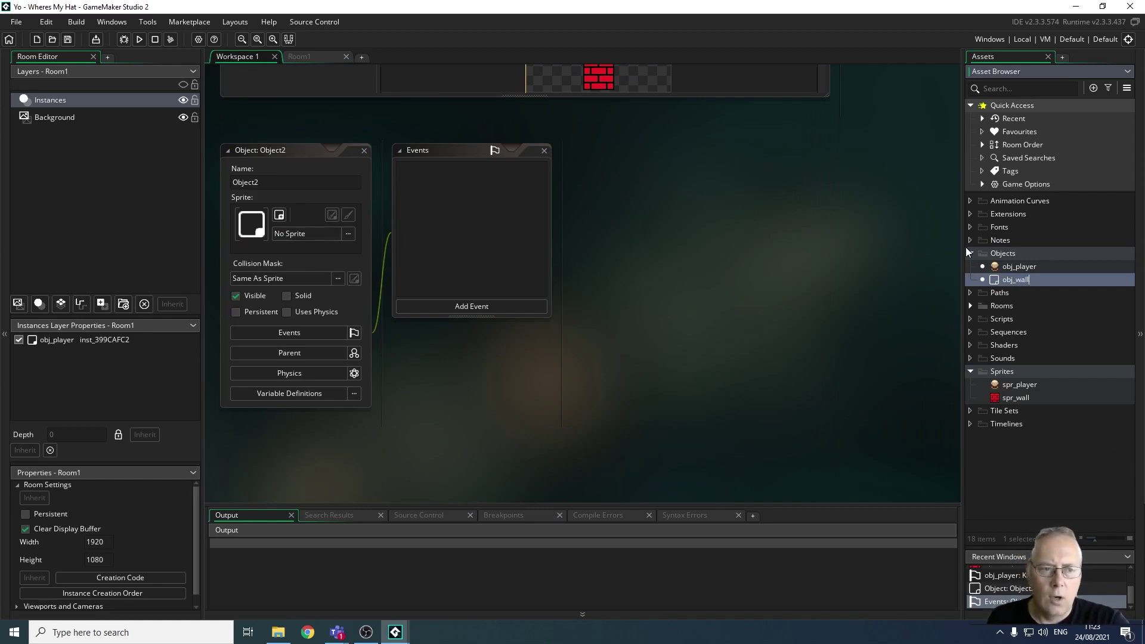
{"action": "left_click", "coordinate": [290, 234]}
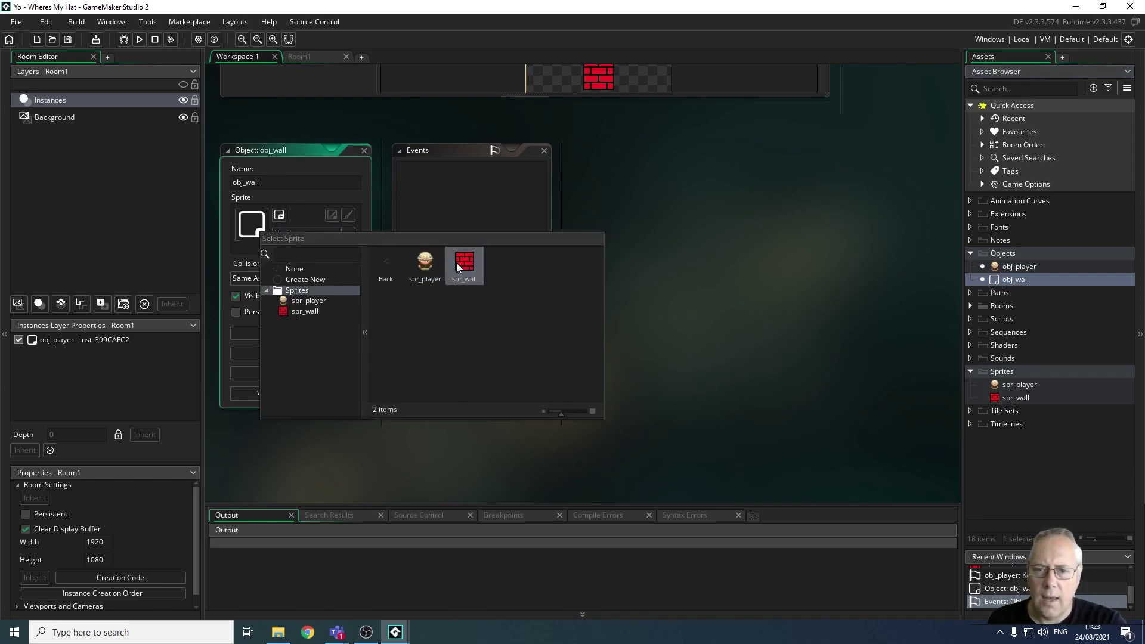
{"action": "double_click", "coordinate": [461, 262]}
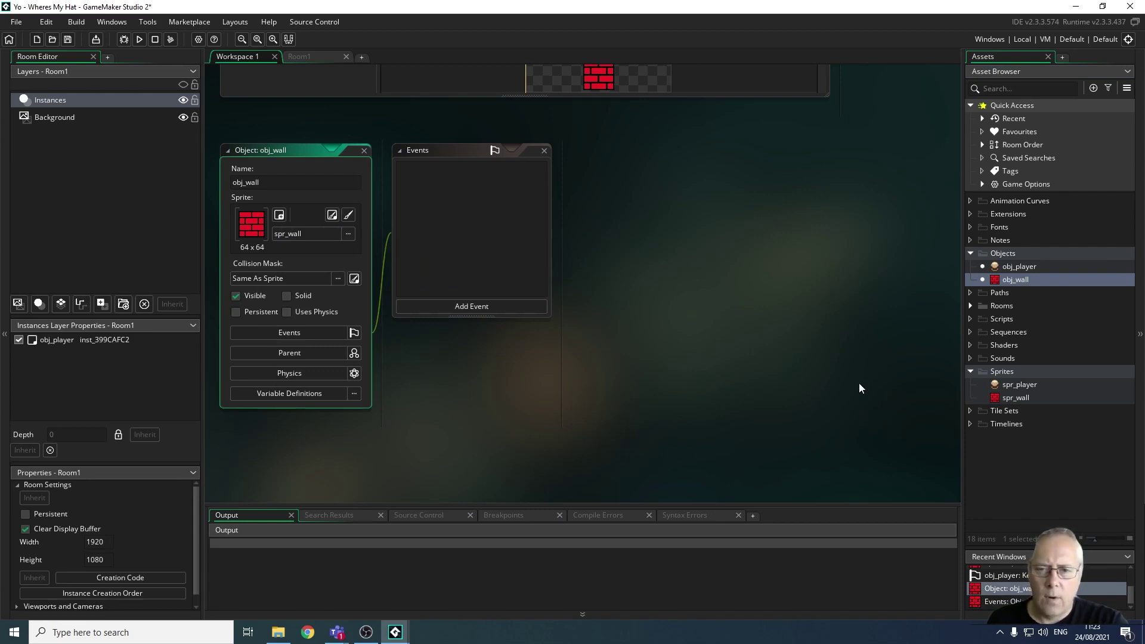
{"action": "left_click", "coordinate": [971, 306]}
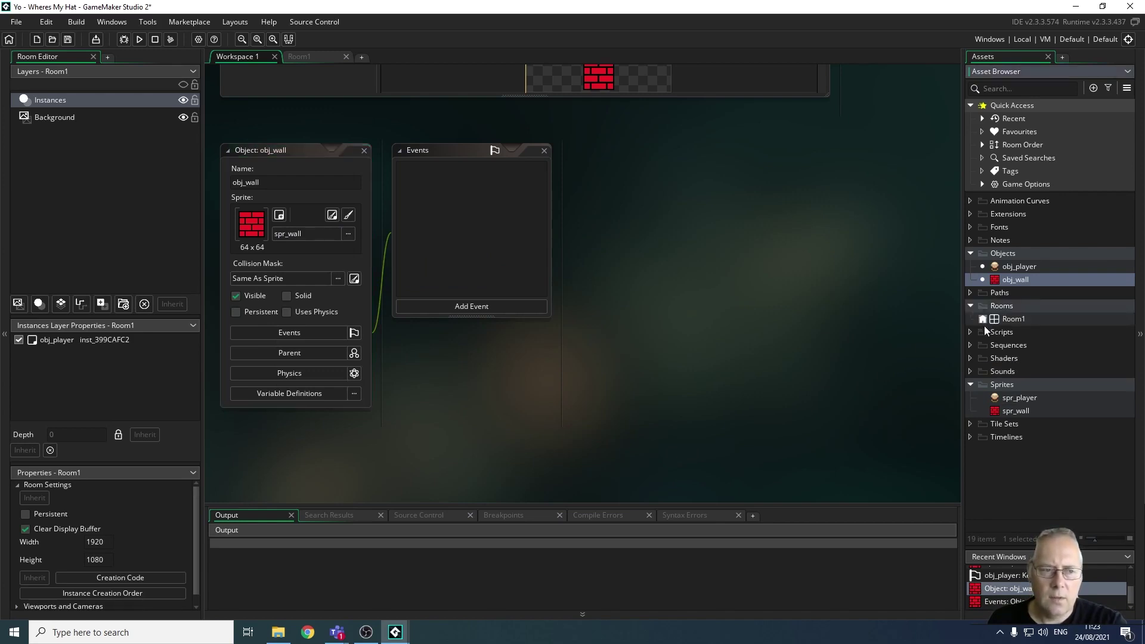
Step: Open Room1, zoom out, and place an obj_wall instance in its top-left corner
{"action": "double_click", "coordinate": [1004, 319]}
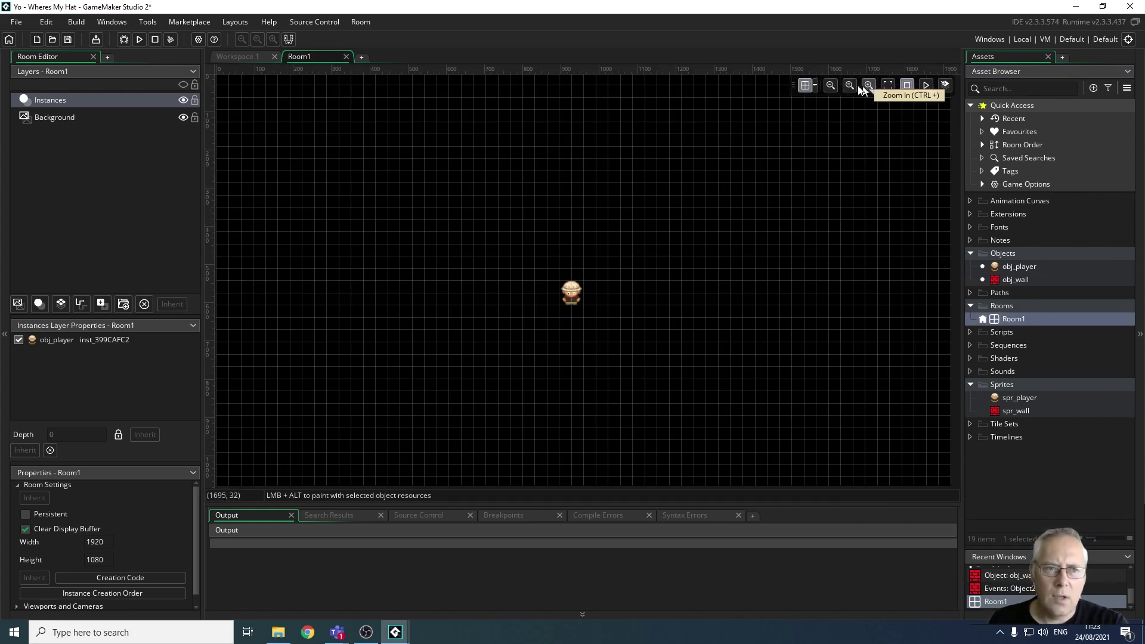
{"action": "left_click", "coordinate": [827, 85]}
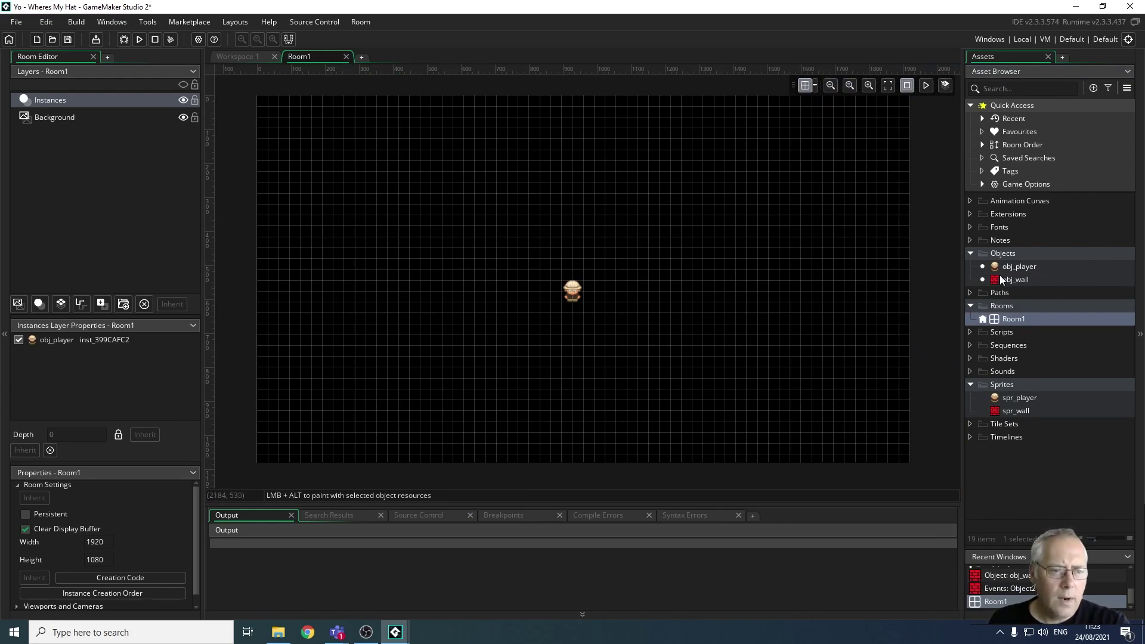
{"action": "left_click_drag", "start_coordinate": [999, 279], "coordinate": [265, 102]}
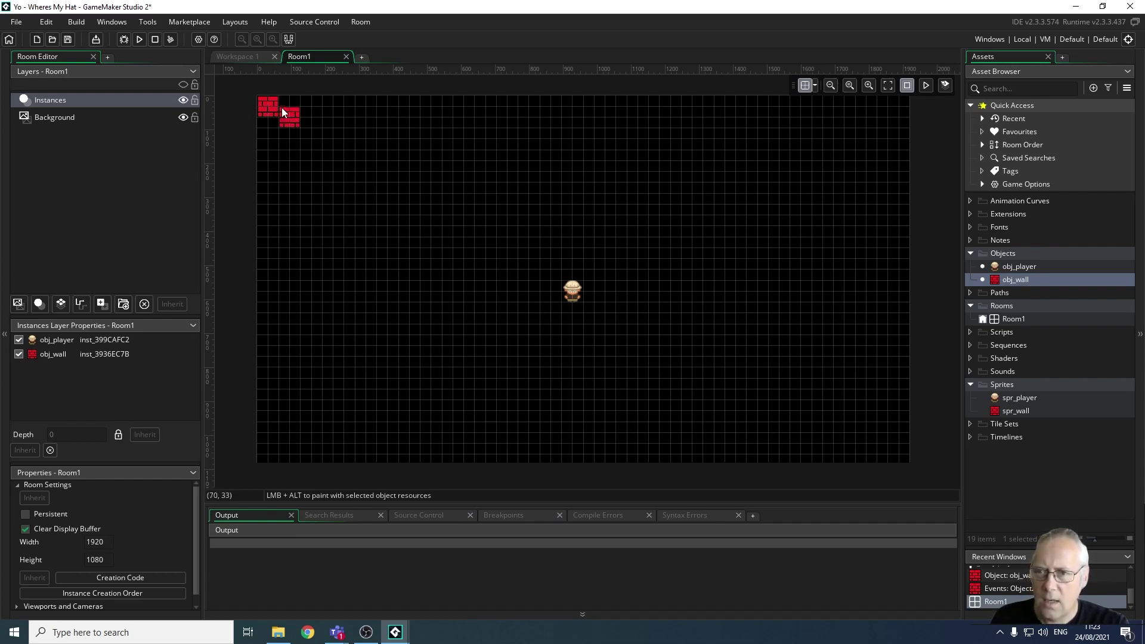
{"action": "mouse_move", "coordinate": [281, 106]}
{"action": "left_mouse_down", "text": "alt"}
{"action": "mouse_move", "coordinate": [408, 125]}
{"action": "mouse_move", "coordinate": [803, 114]}
{"action": "mouse_move", "coordinate": [344, 102]}
{"action": "left_mouse_up", "text": "alt"}
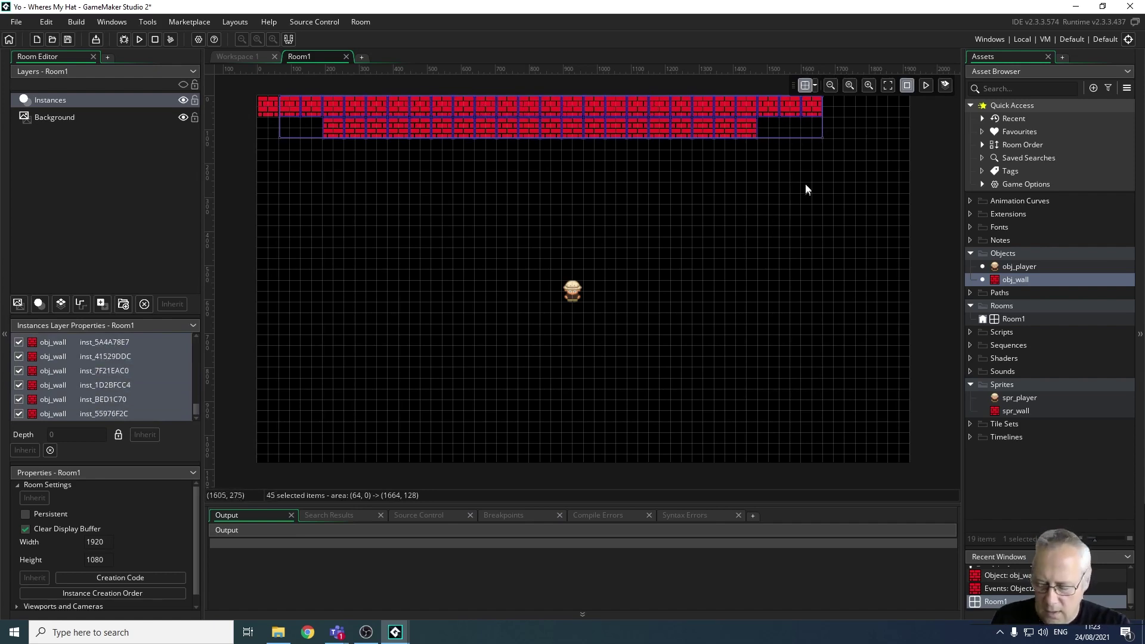
{"action": "key", "text": "Delete"}
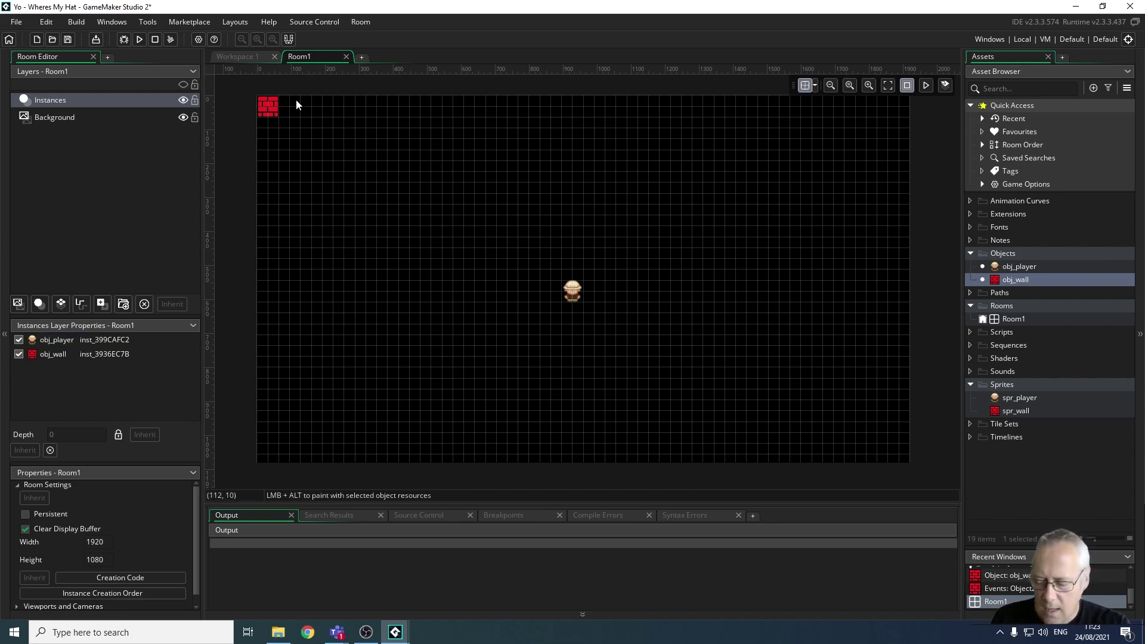
Step: Paint a top-edge row of walls, delete three stray bricks, then undo back to one wall
{"action": "mouse_move", "coordinate": [284, 110]}
{"action": "left_mouse_down", "text": "alt"}
{"action": "mouse_move", "coordinate": [282, 101]}
{"action": "mouse_move", "coordinate": [540, 119]}
{"action": "mouse_move", "coordinate": [878, 107]}
{"action": "left_mouse_up", "text": "alt"}
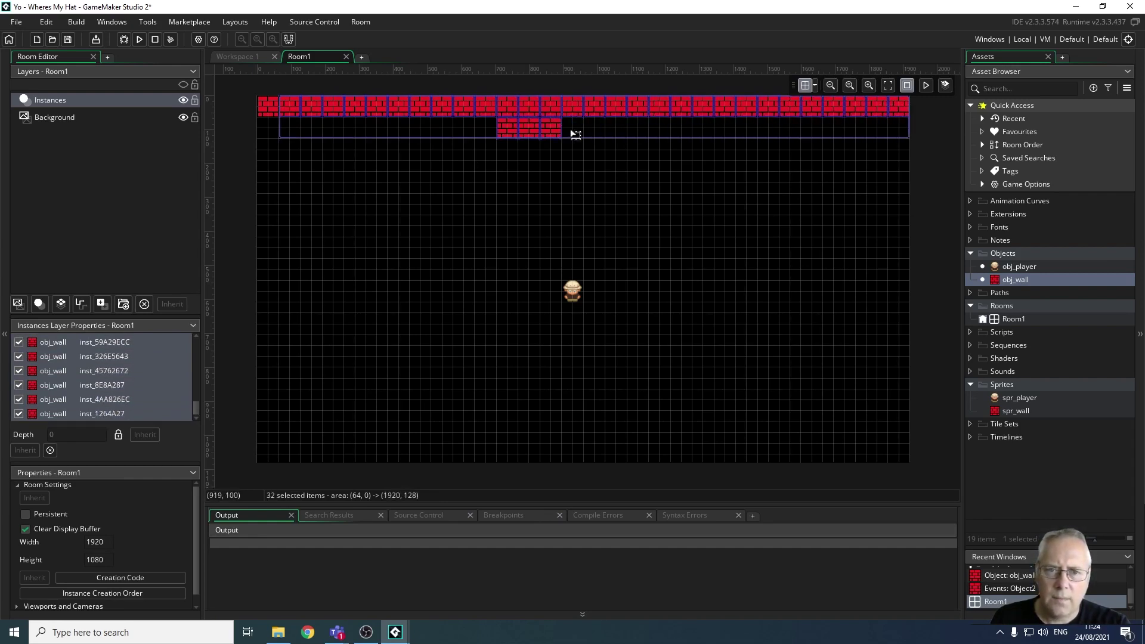
{"action": "left_click", "coordinate": [582, 162]}
{"action": "left_click", "coordinate": [555, 135]}
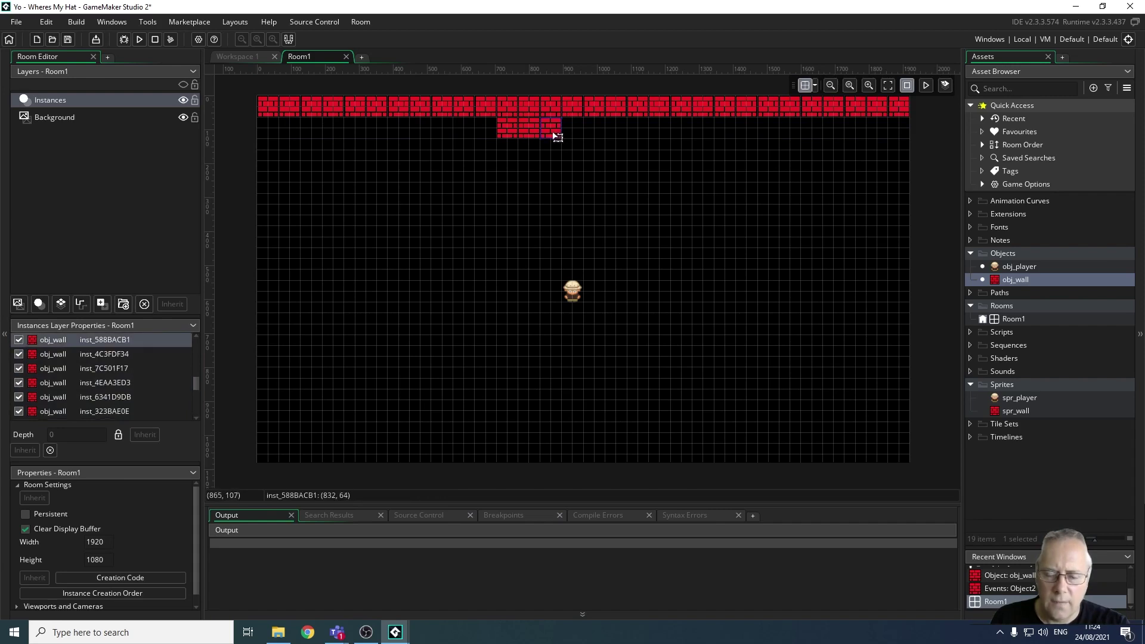
{"action": "key", "text": "Delete"}
{"action": "left_click", "coordinate": [512, 134]}
{"action": "key", "text": "Delete"}
{"action": "left_click", "coordinate": [529, 131]}
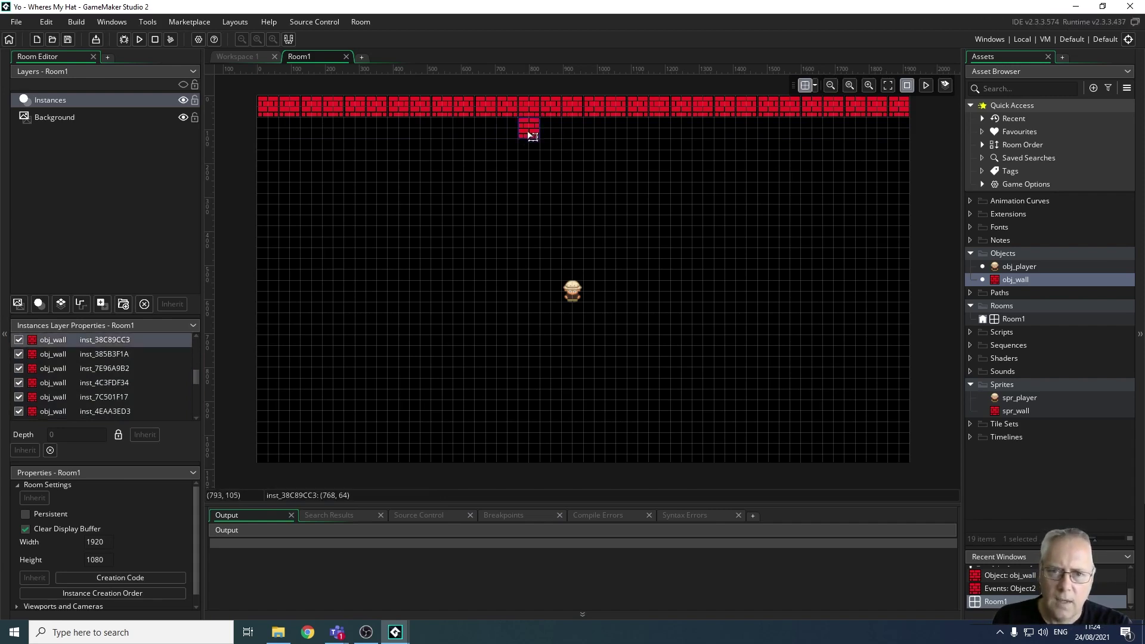
{"action": "key", "text": "Delete"}
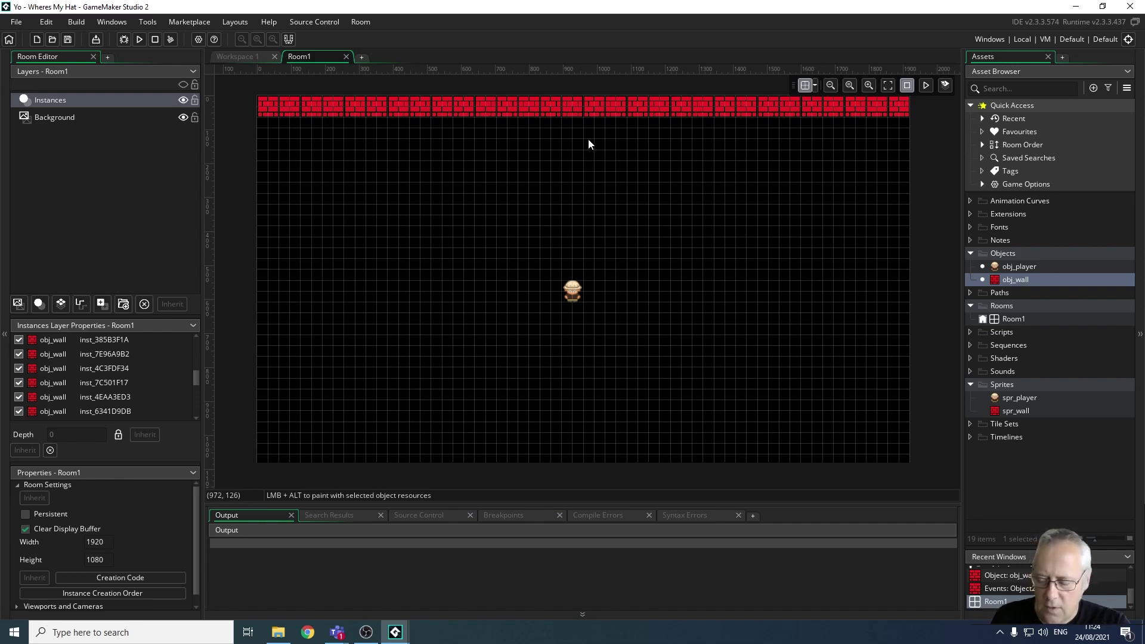
{"action": "key", "text": "ctrl+z"}
{"action": "key", "text": "ctrl+z"}
{"action": "key", "text": "ctrl+z"}
{"action": "key", "text": "ctrl+z"}
{"action": "key", "text": "ctrl+z"}
{"action": "key", "text": "ctrl+z"}
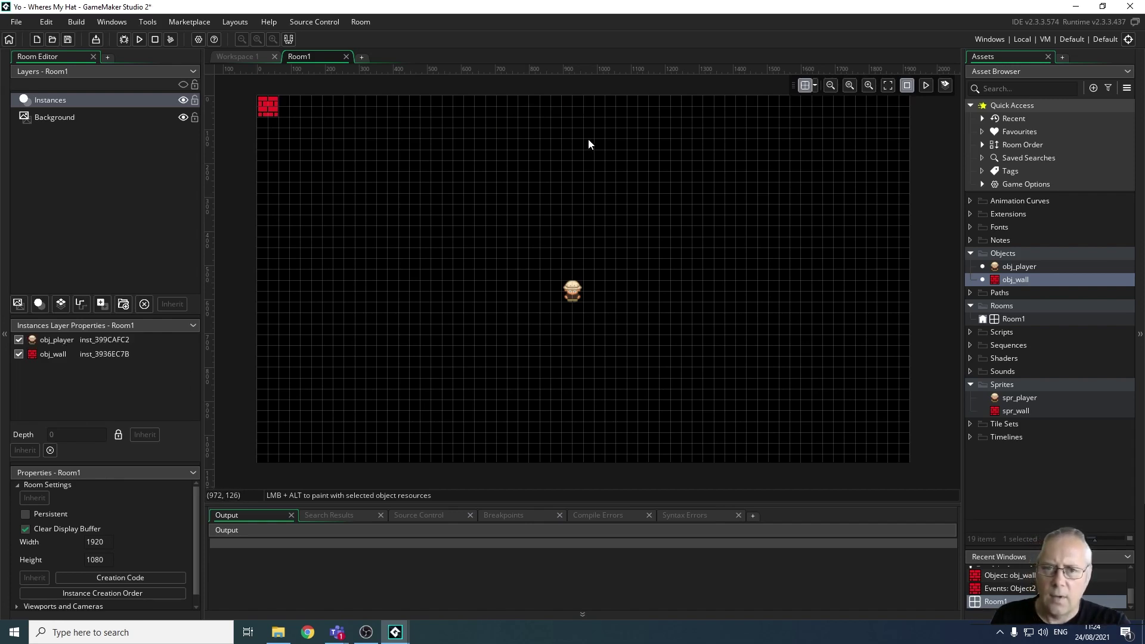
Step: Paint a row of walls across the room and delete the two stray bricks above it
{"action": "key", "text": "ctrl+z"}
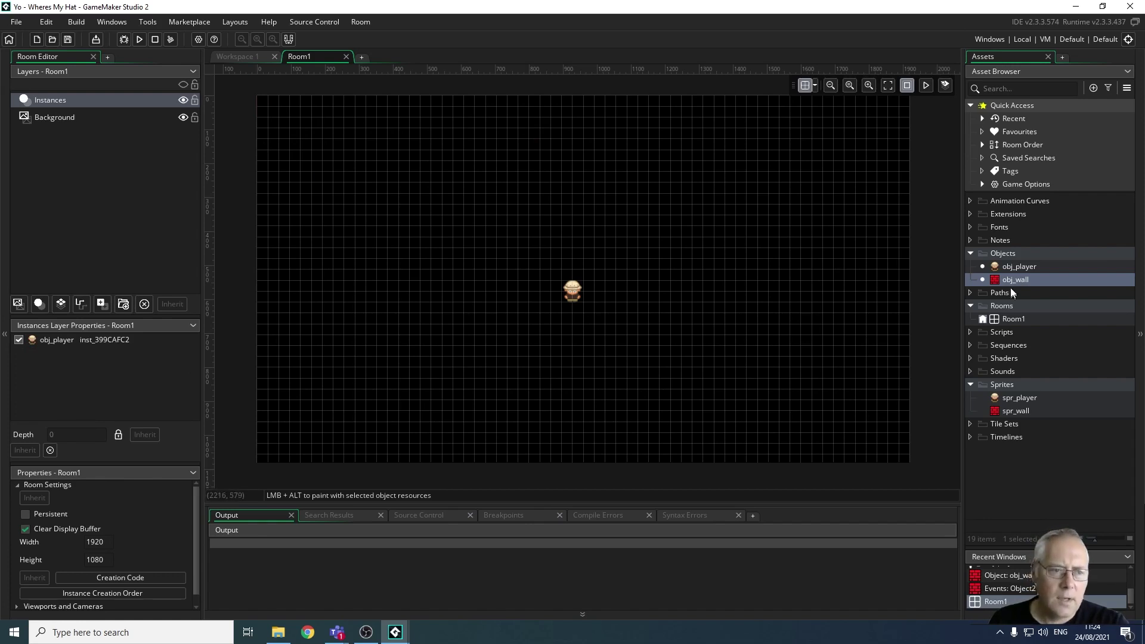
{"action": "left_click_drag", "start_coordinate": [1016, 280], "coordinate": [265, 141]}
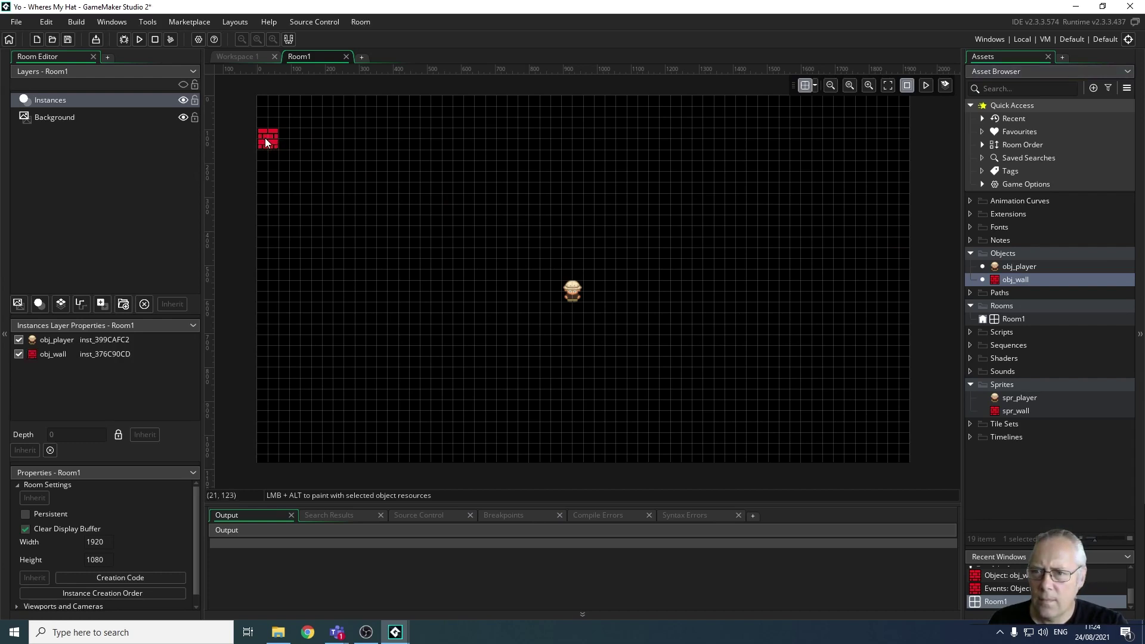
{"action": "left_click", "coordinate": [300, 127], "text": "alt"}
{"action": "mouse_move", "coordinate": [290, 133]}
{"action": "left_mouse_down", "text": "alt"}
{"action": "mouse_move", "coordinate": [478, 145]}
{"action": "mouse_move", "coordinate": [745, 134]}
{"action": "left_mouse_up", "text": "alt"}
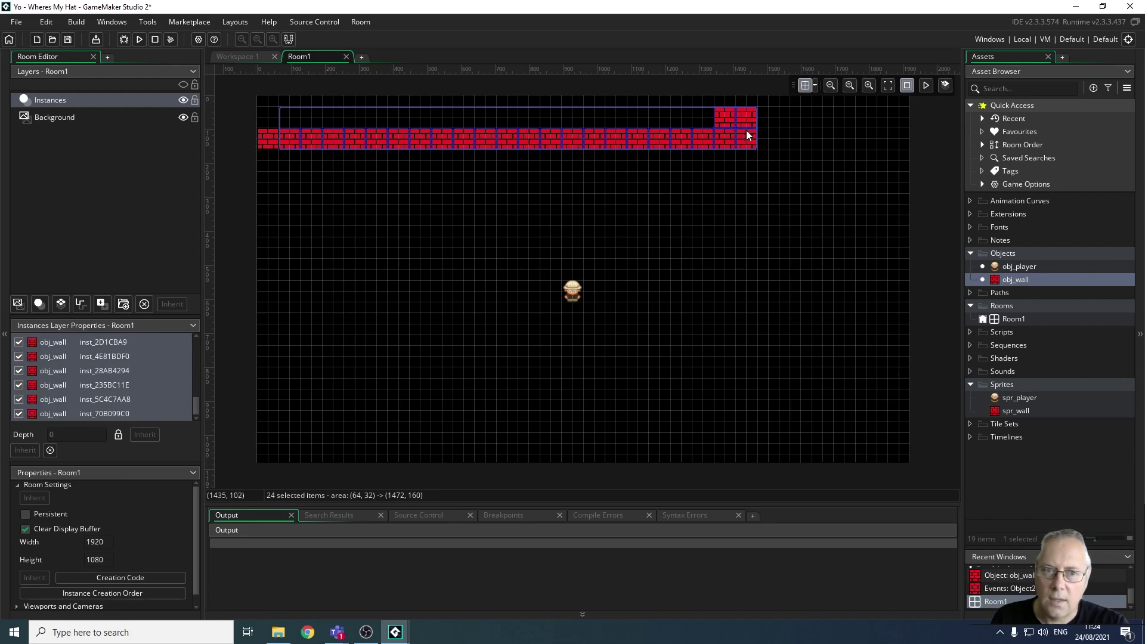
{"action": "left_click", "coordinate": [731, 117]}
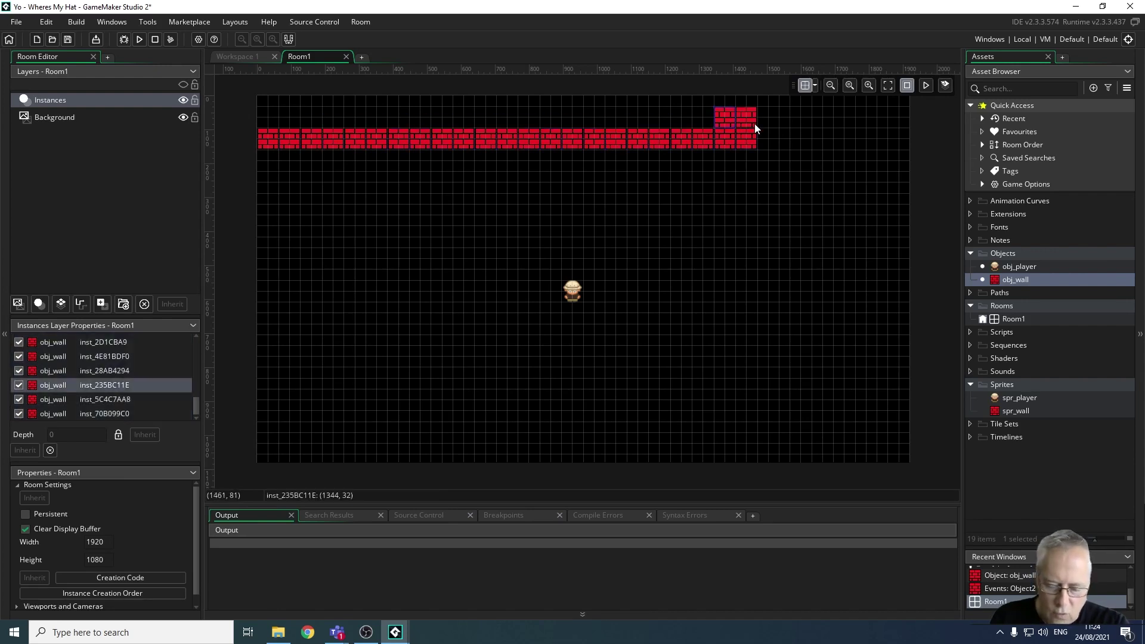
{"action": "key", "text": "Delete"}
{"action": "left_click", "coordinate": [747, 117]}
{"action": "key", "text": "Delete"}
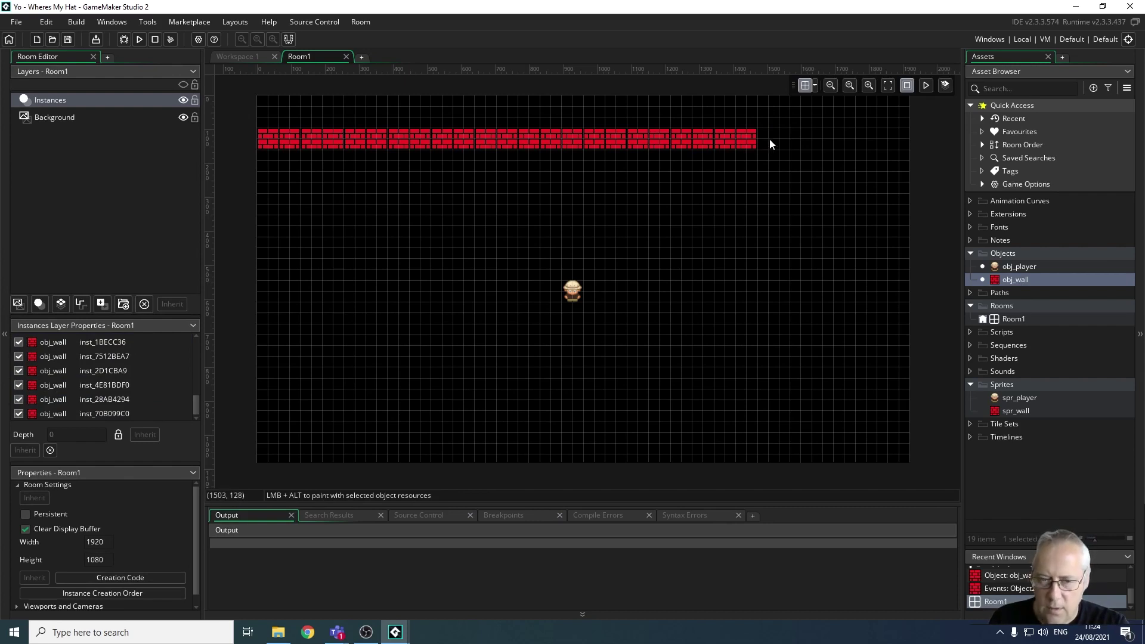
Step: Extend the wall row to the right edge and paint a column down the left edge
{"action": "left_click", "coordinate": [758, 147], "text": "alt"}
{"action": "left_click_drag", "start_coordinate": [765, 141], "coordinate": [892, 143], "text": "alt"}
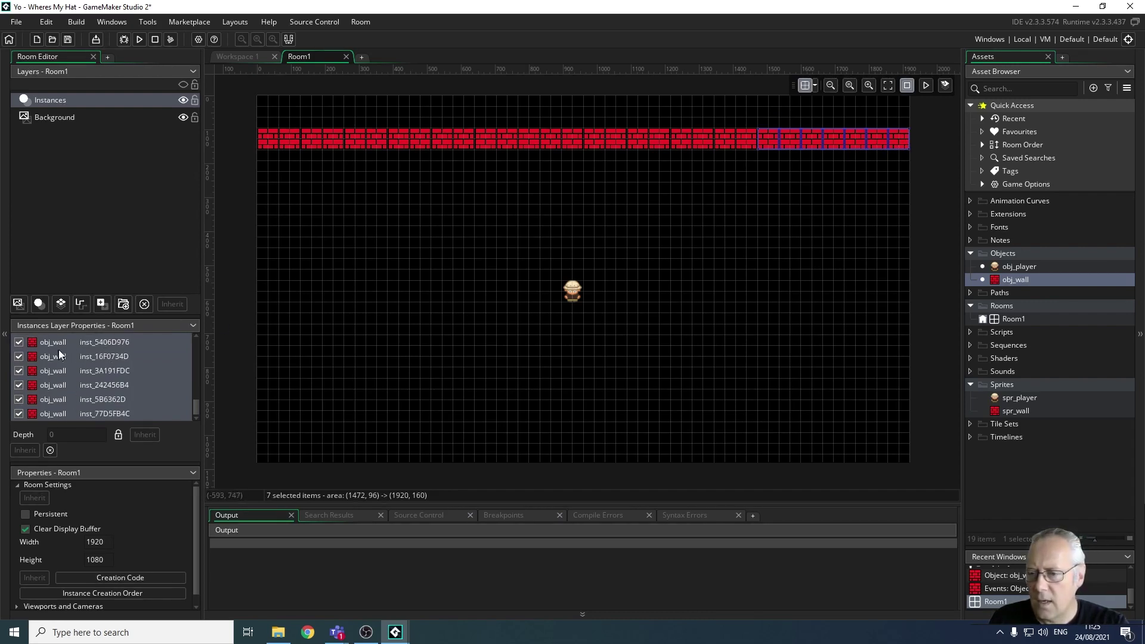
{"action": "left_click", "coordinate": [268, 153]}
{"action": "mouse_move", "coordinate": [262, 158]}
{"action": "left_mouse_down", "text": "alt"}
{"action": "mouse_move", "coordinate": [274, 454]}
{"action": "mouse_move", "coordinate": [288, 461]}
{"action": "left_mouse_up", "text": "alt"}
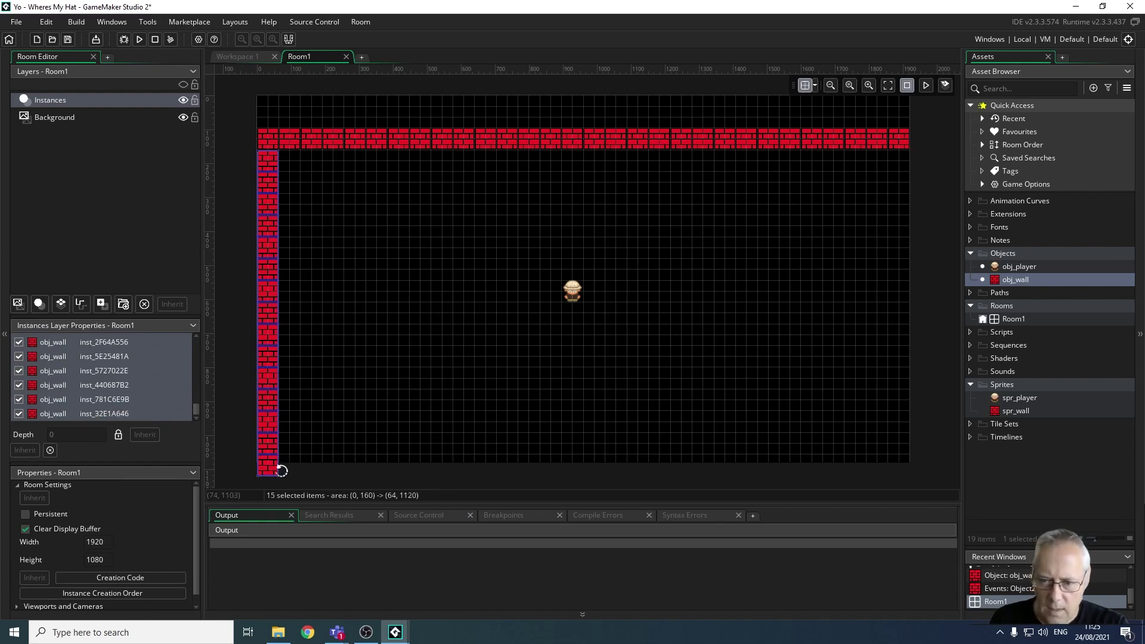
{"action": "left_click", "coordinate": [309, 456]}
{"action": "left_click", "coordinate": [273, 460]}
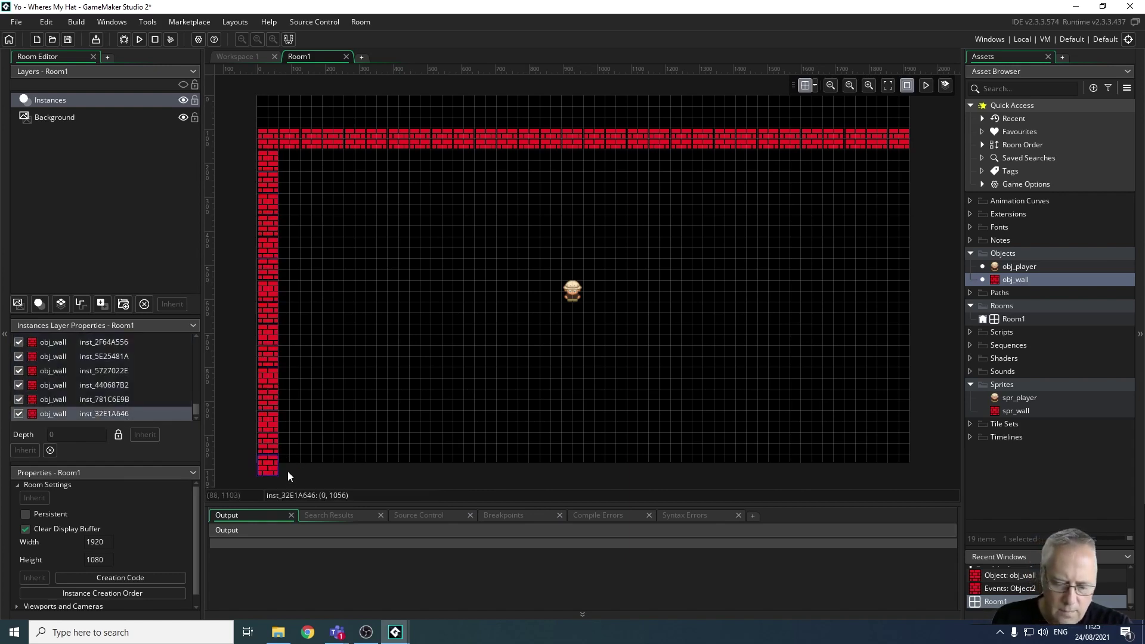
{"action": "key", "text": "Delete"}
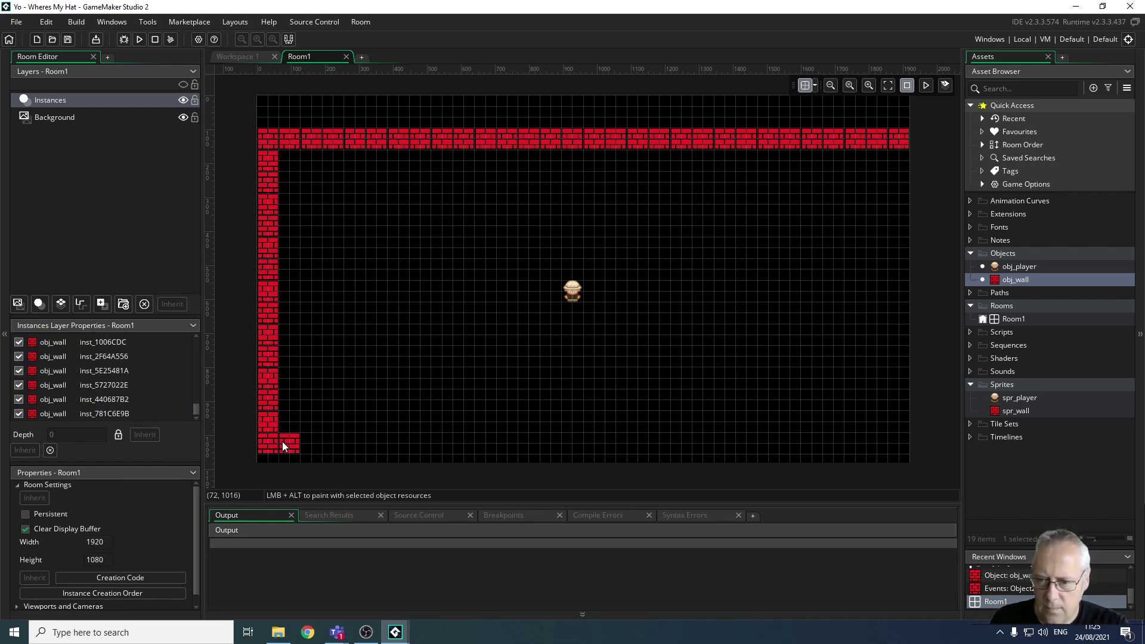
Step: Paint the bottom wall row up the right edge, undoing the shift and outside blocks
{"action": "left_click_drag", "start_coordinate": [282, 444], "coordinate": [702, 448], "text": "alt"}
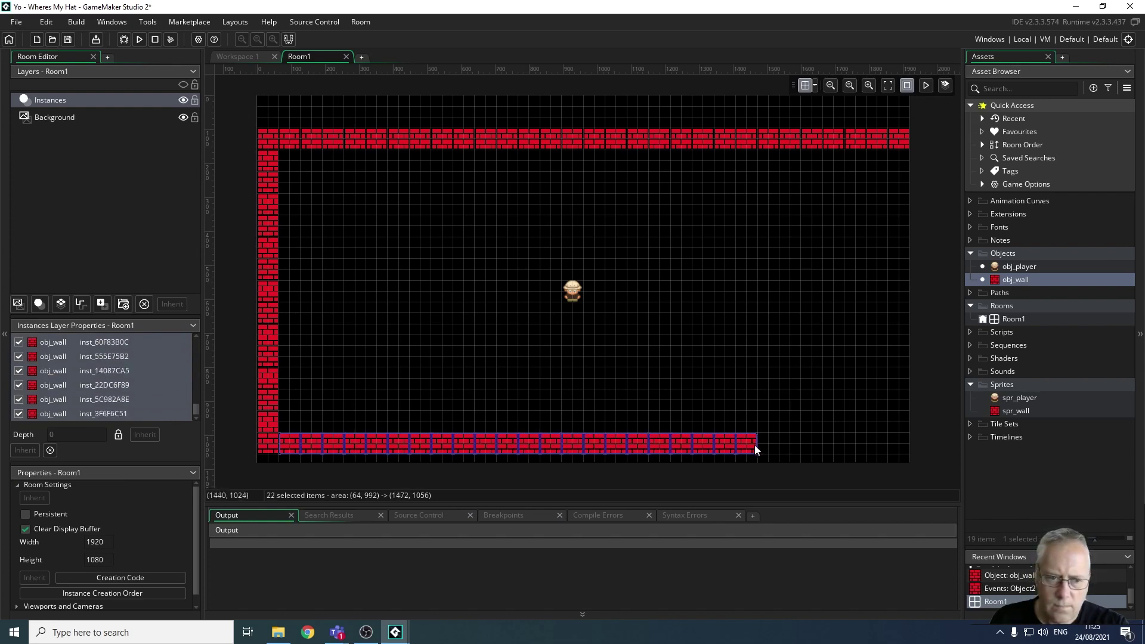
{"action": "mouse_move", "coordinate": [757, 449]}
{"action": "left_mouse_down", "text": "alt"}
{"action": "mouse_move", "coordinate": [896, 439]}
{"action": "mouse_move", "coordinate": [913, 171]}
{"action": "mouse_move", "coordinate": [929, 174]}
{"action": "left_mouse_up", "text": "alt"}
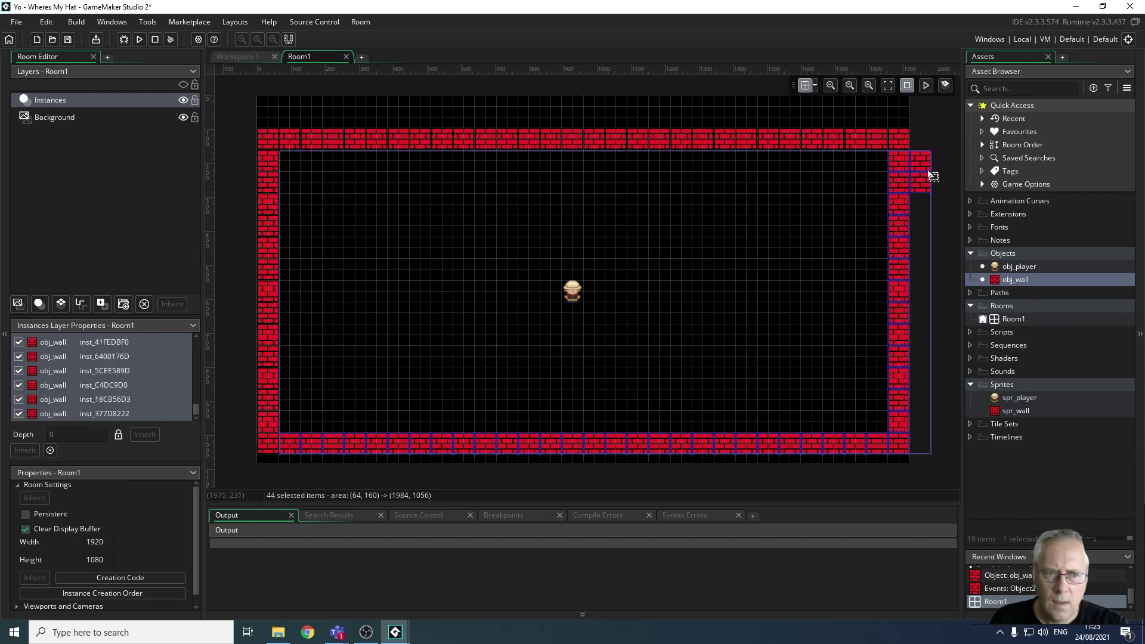
{"action": "key", "text": "Right"}
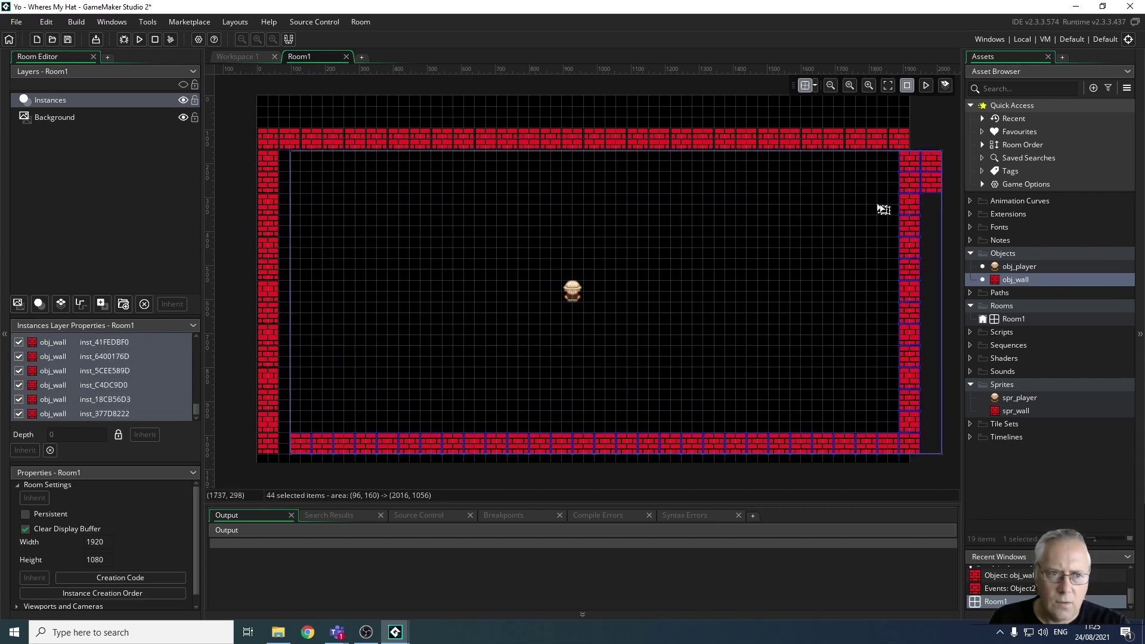
{"action": "left_click", "coordinate": [929, 133]}
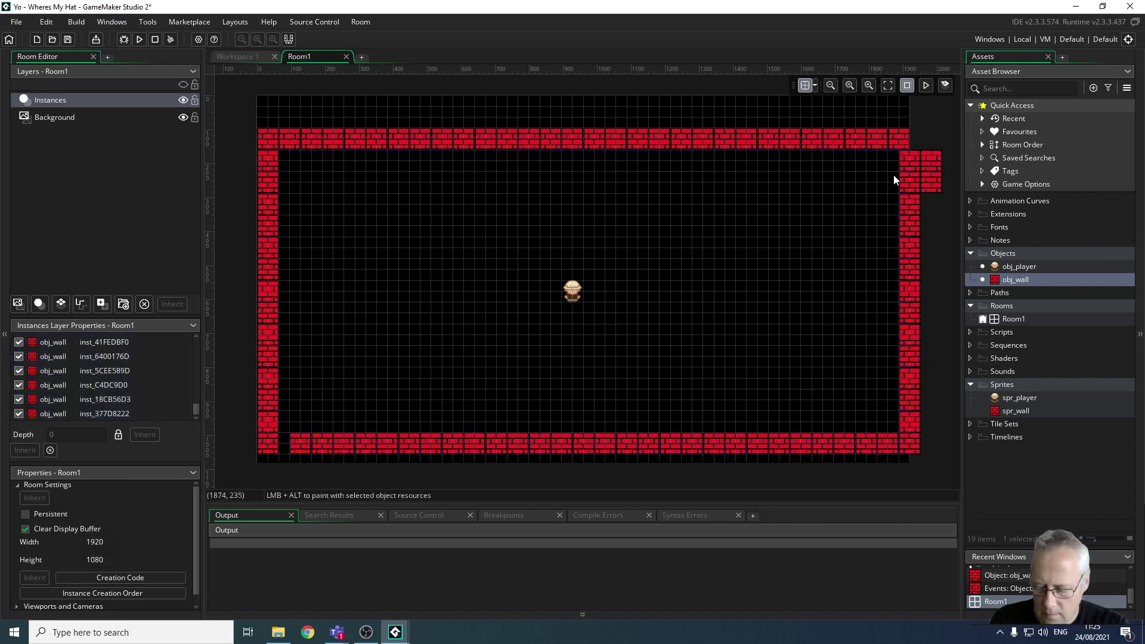
{"action": "key", "text": "ctrl+z"}
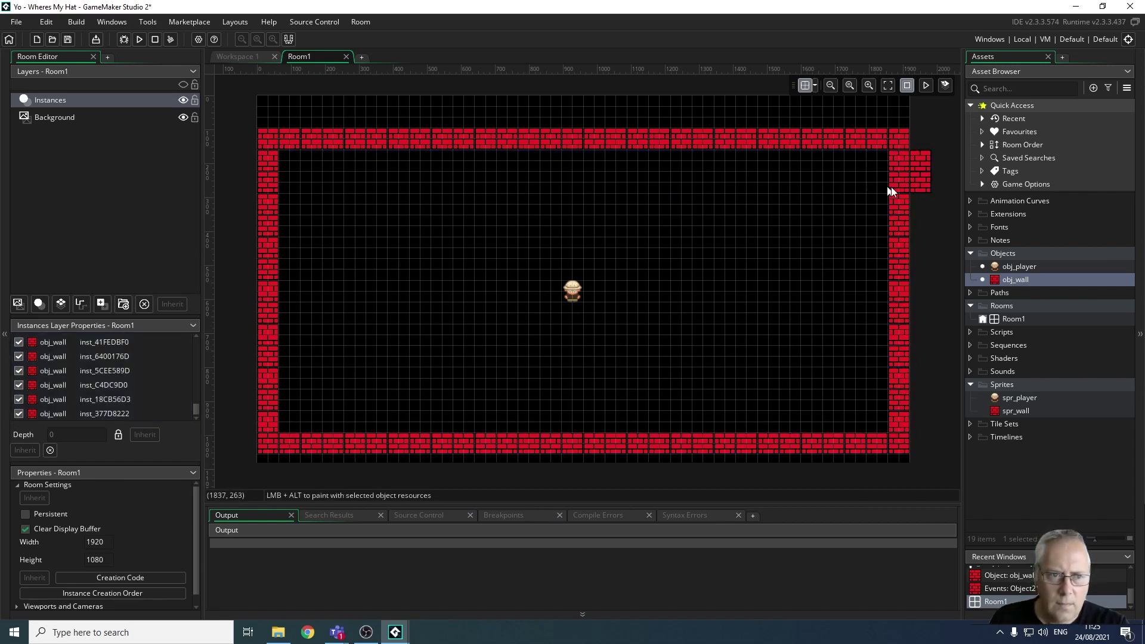
{"action": "key", "text": "ctrl+z"}
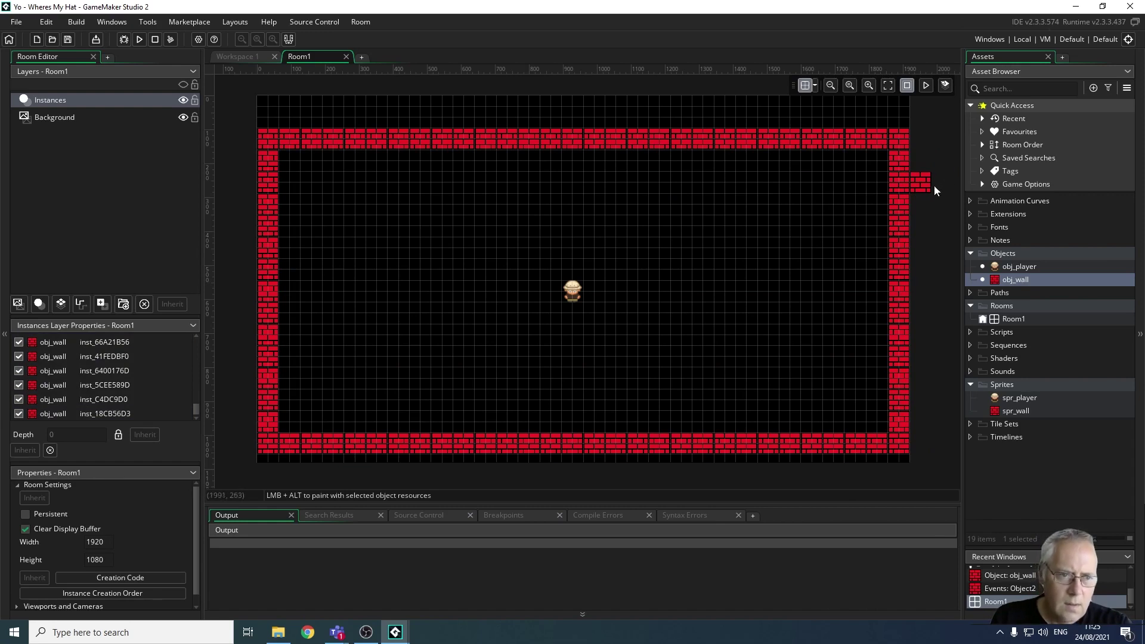
{"action": "key", "text": "ctrl+z"}
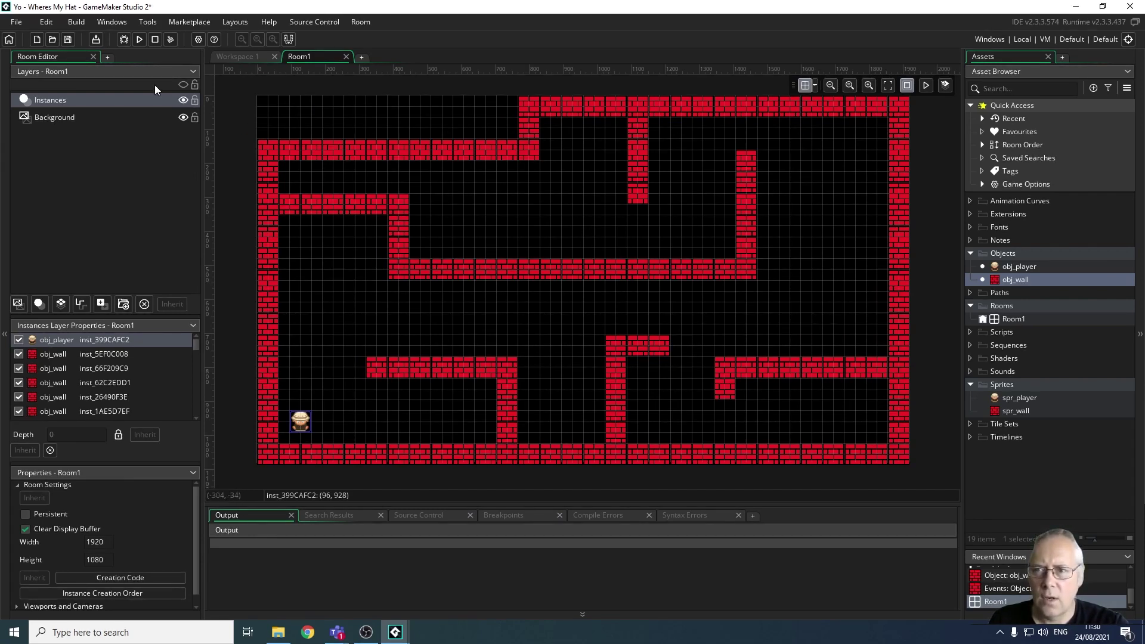
Step: Build and run the game from the toolbar's Run button
{"action": "left_click", "coordinate": [140, 39]}
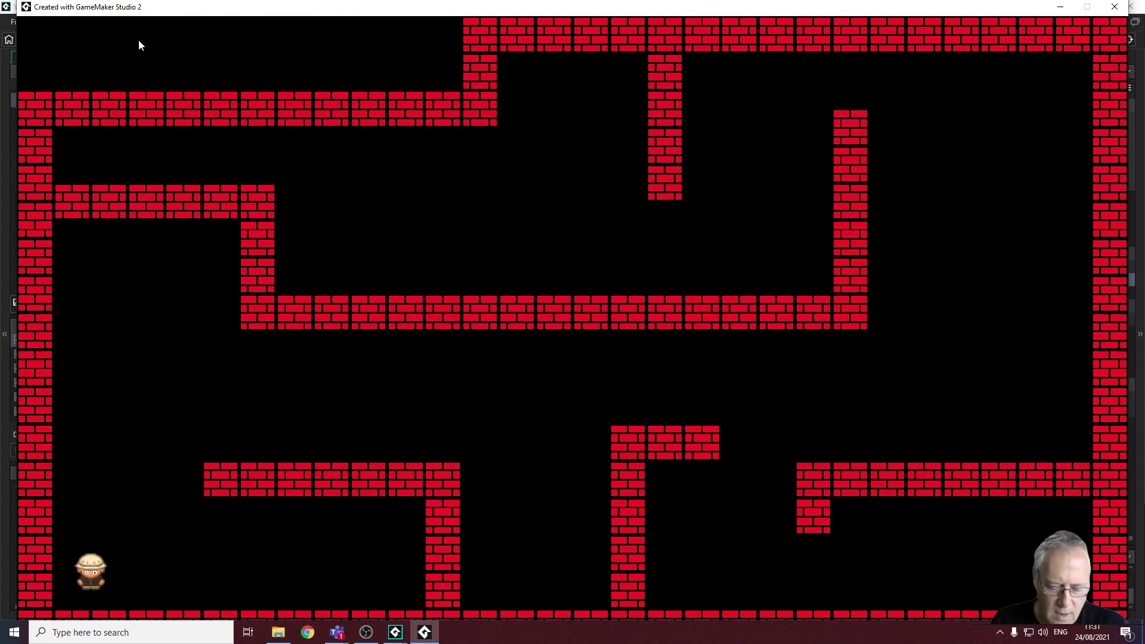
Step: Move the player up, right along the corridor, and around below the brick platform
{"action": "key", "text": "Up"}
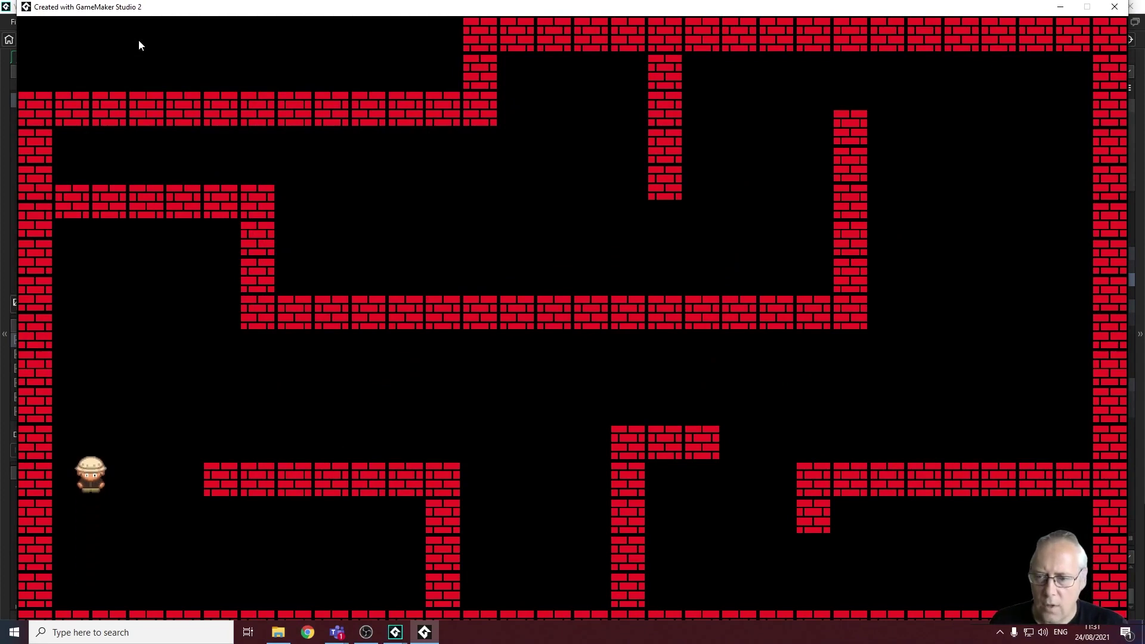
{"action": "key", "text": "Right"}
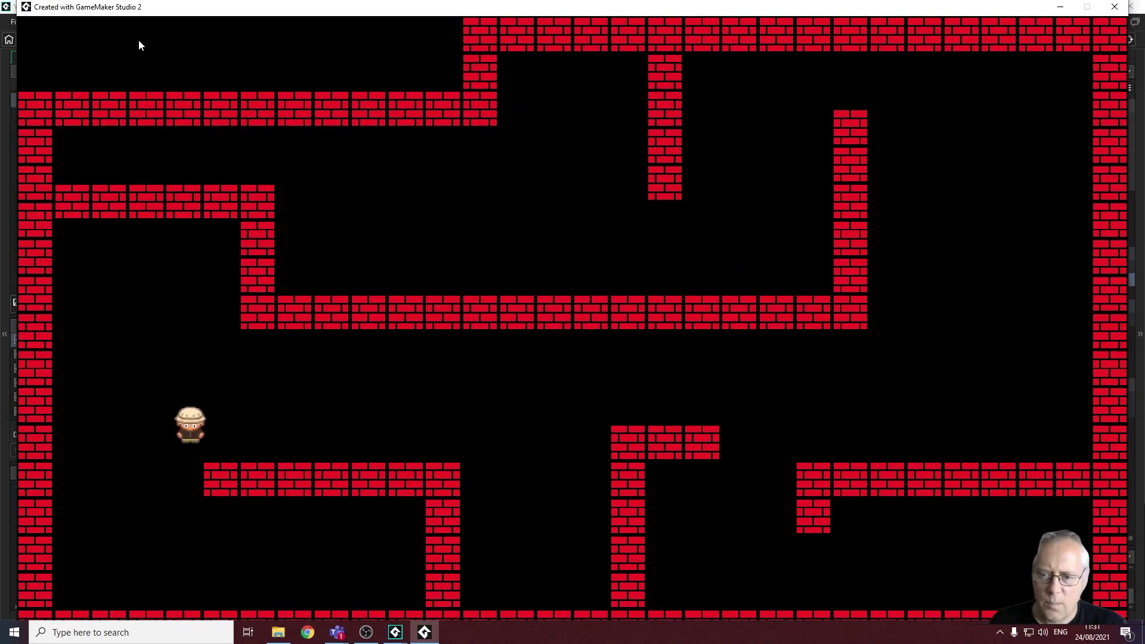
{"action": "key", "text": "Right"}
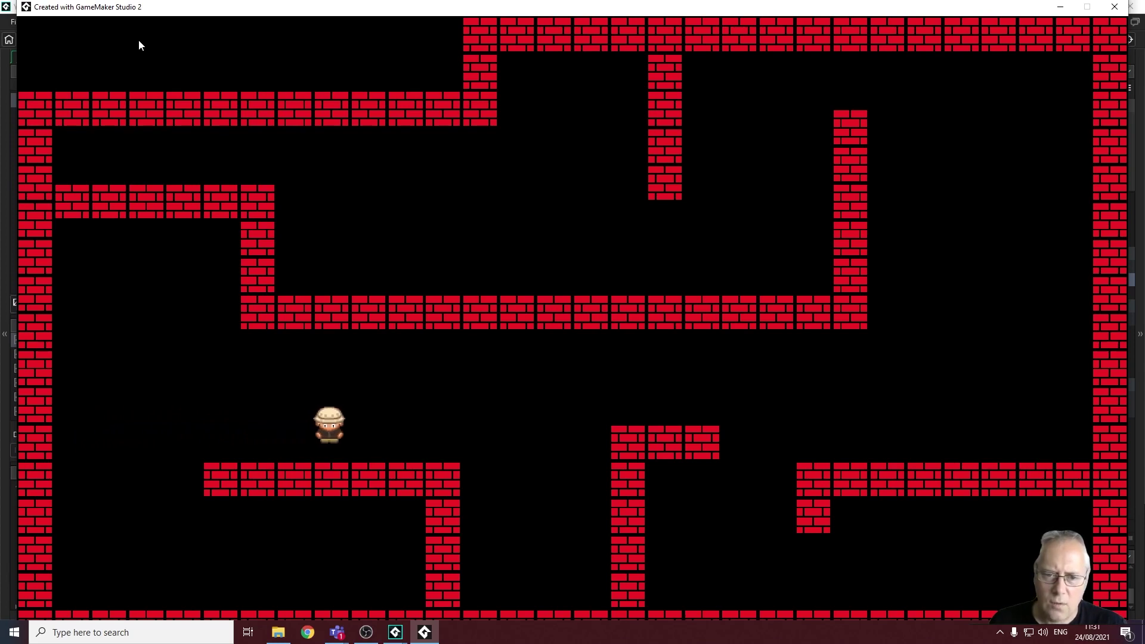
{"action": "key", "text": "Right"}
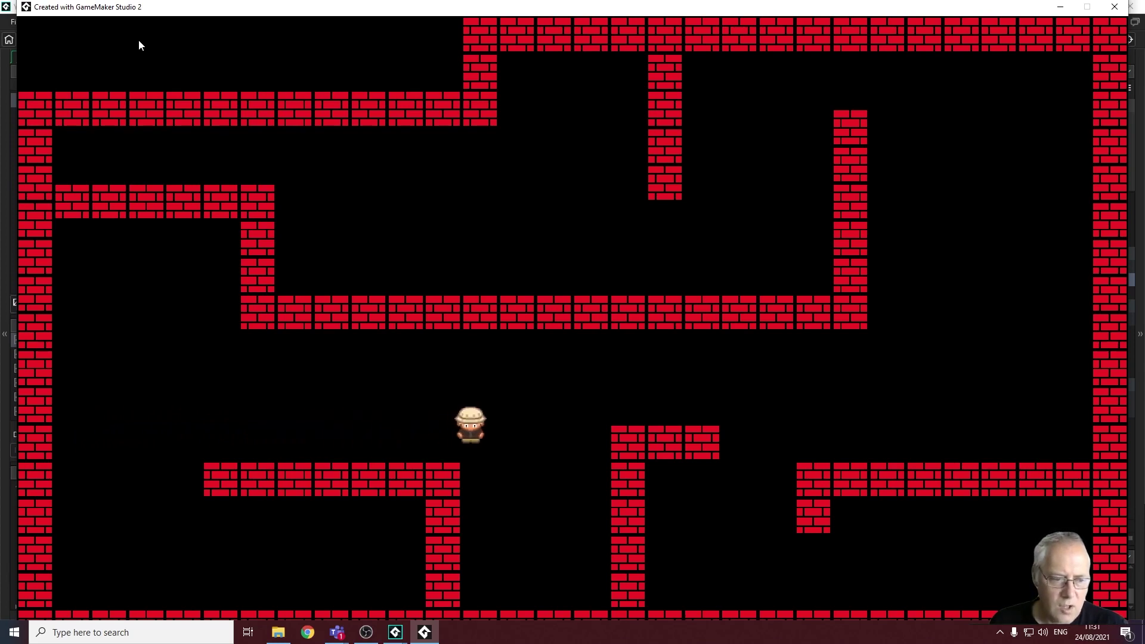
{"action": "key", "text": "Down"}
{"action": "key", "text": "Right"}
{"action": "key", "text": "Up"}
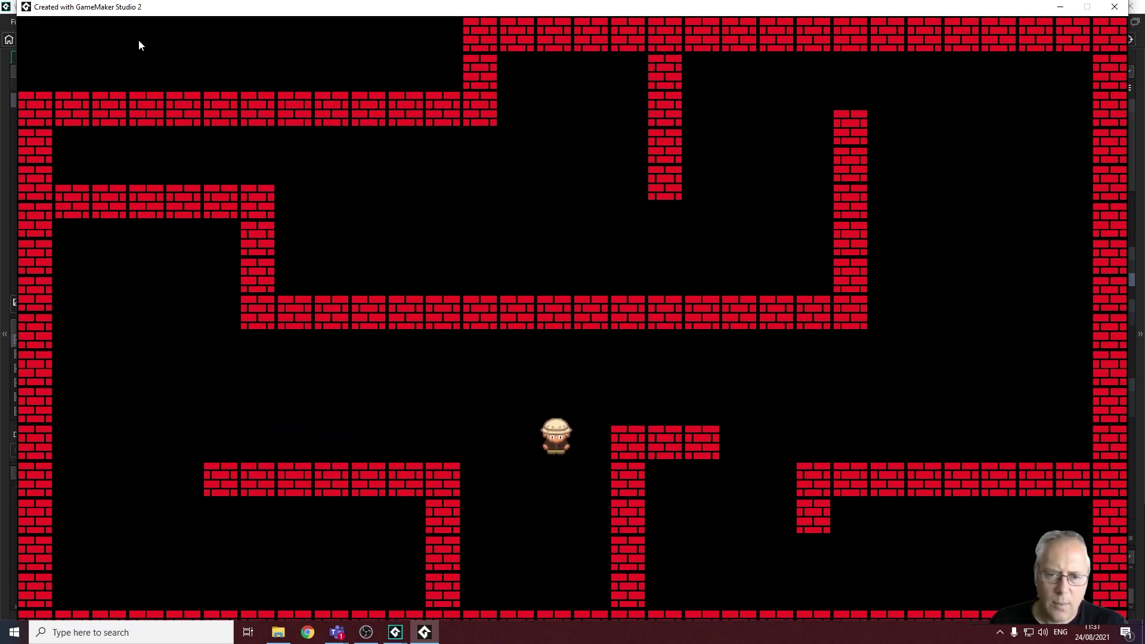
{"action": "key", "text": "Right"}
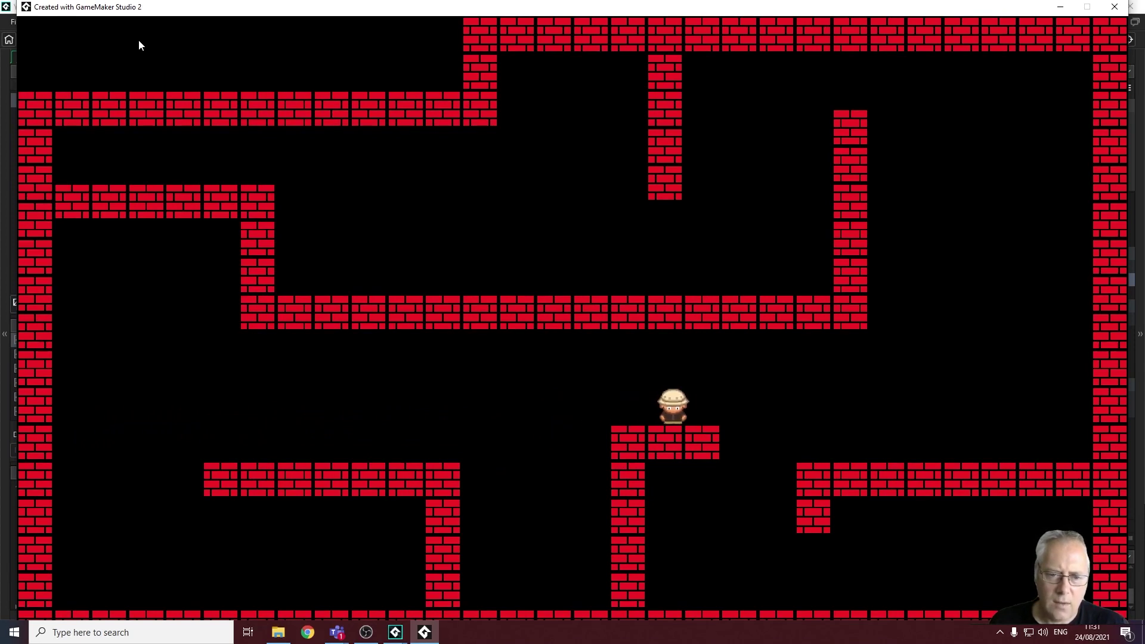
{"action": "key", "text": "Right"}
{"action": "key", "text": "Down"}
{"action": "key", "text": "Left"}
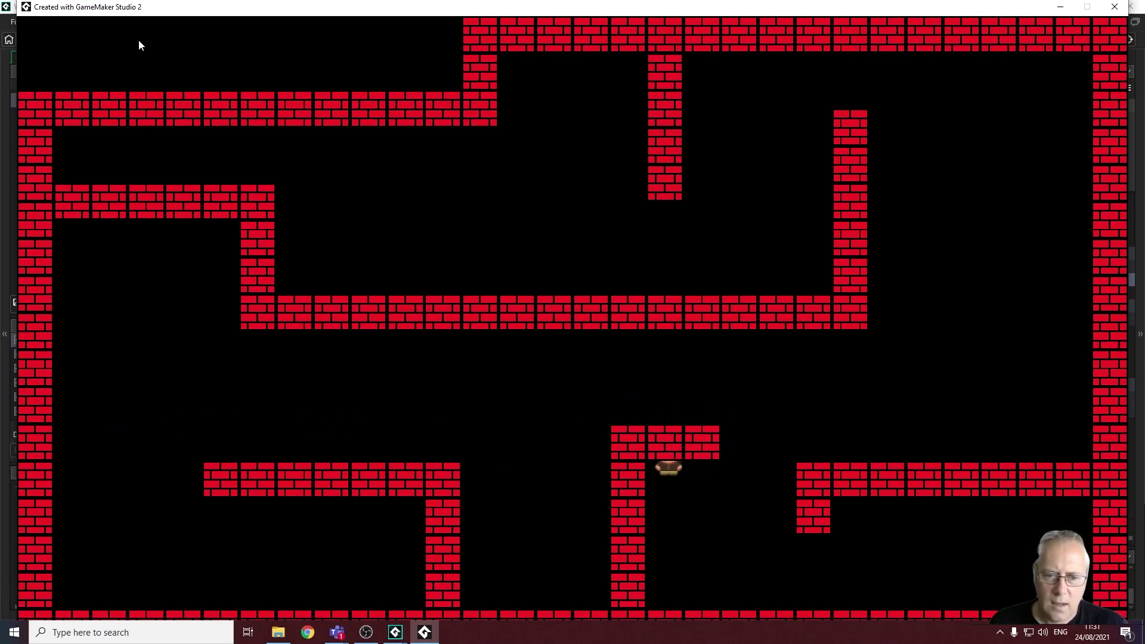
Step: Move the player up toward the long brick row, then left and down into the bottom-left corner
{"action": "key", "text": "Up"}
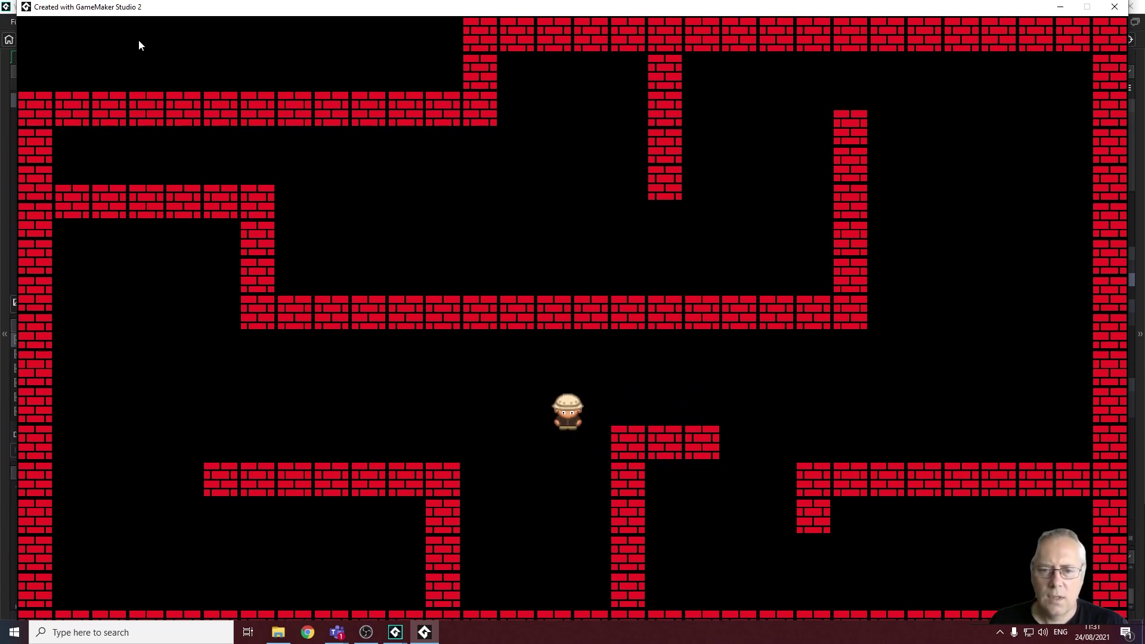
{"action": "key", "text": "Up"}
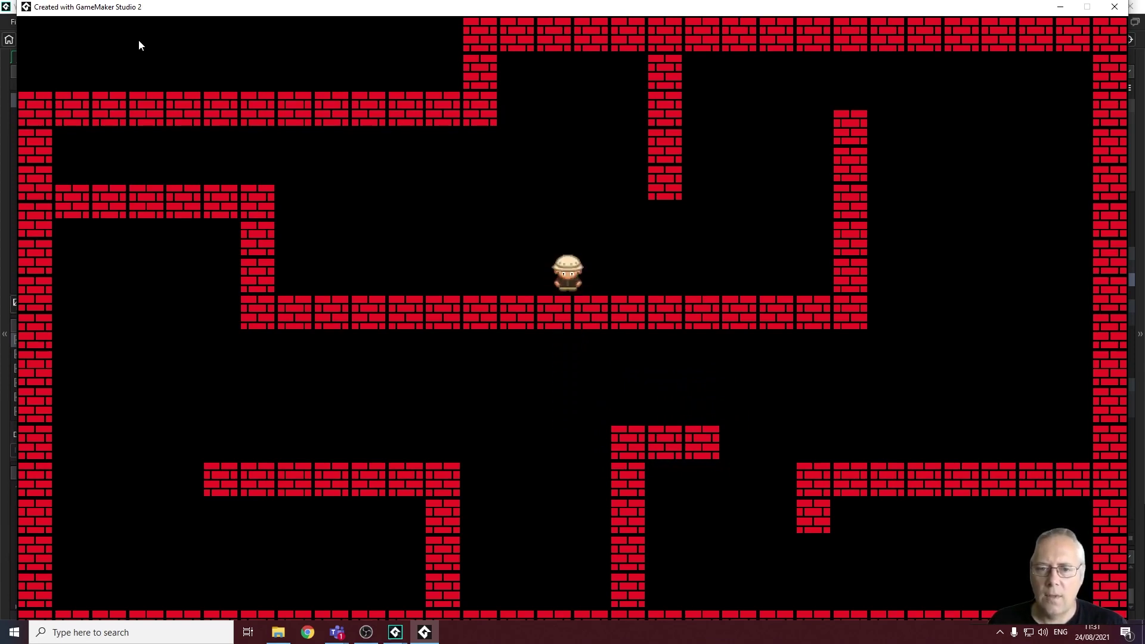
{"action": "key", "text": "Left"}
{"action": "key", "text": "Down"}
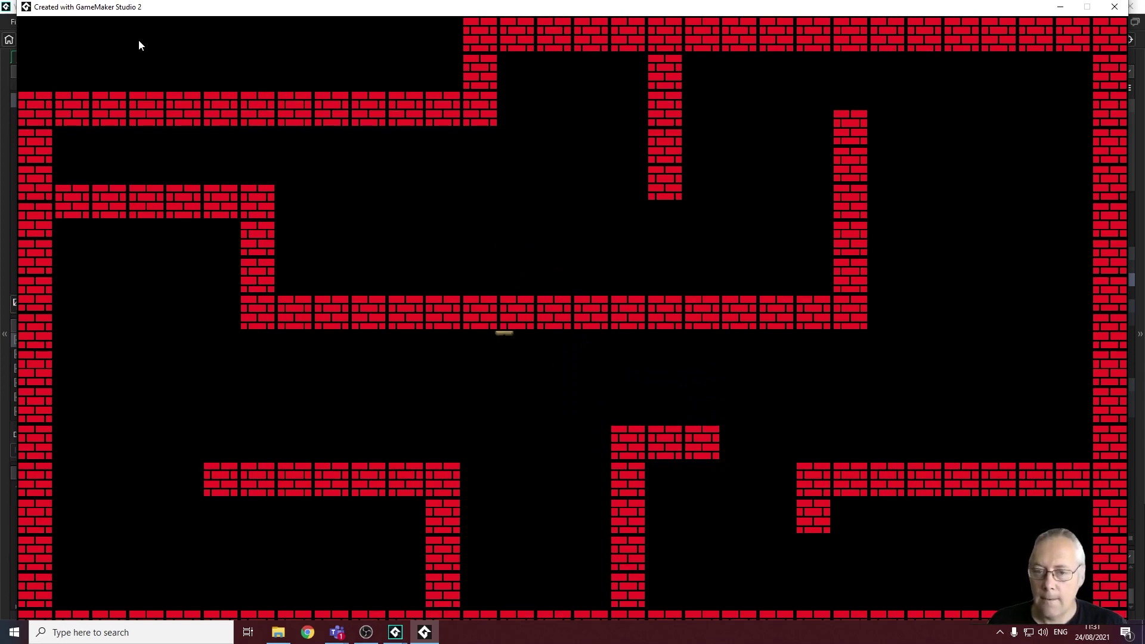
{"action": "key", "text": "Left"}
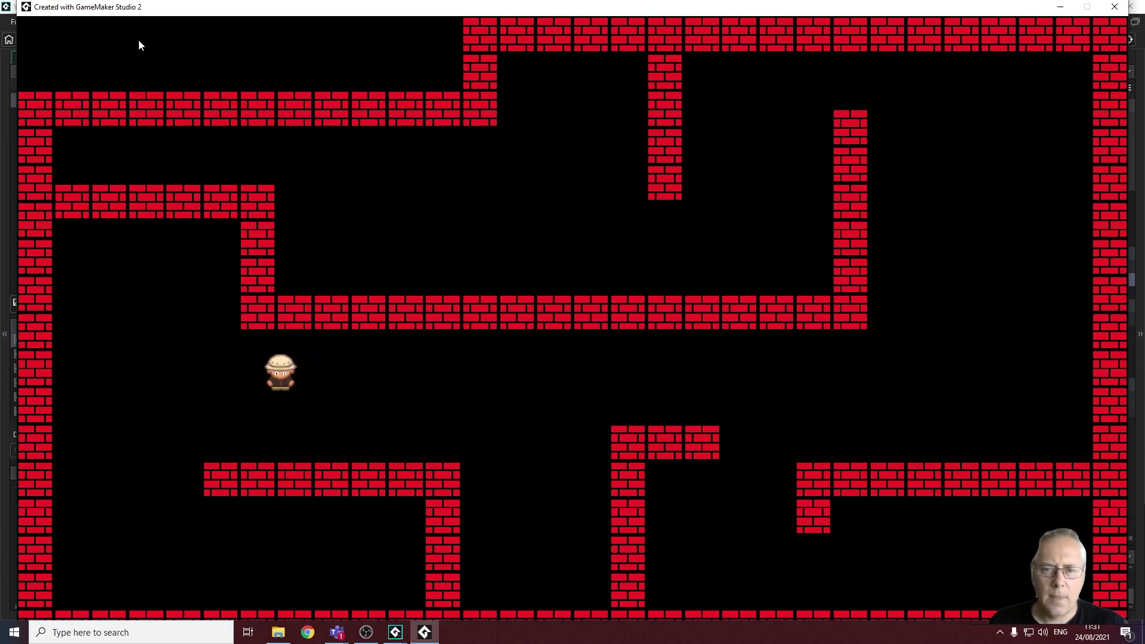
{"action": "key", "text": "Down"}
{"action": "key", "text": "Left"}
{"action": "key", "text": "Down"}
{"action": "key", "text": "Left"}
{"action": "key", "text": "Down"}
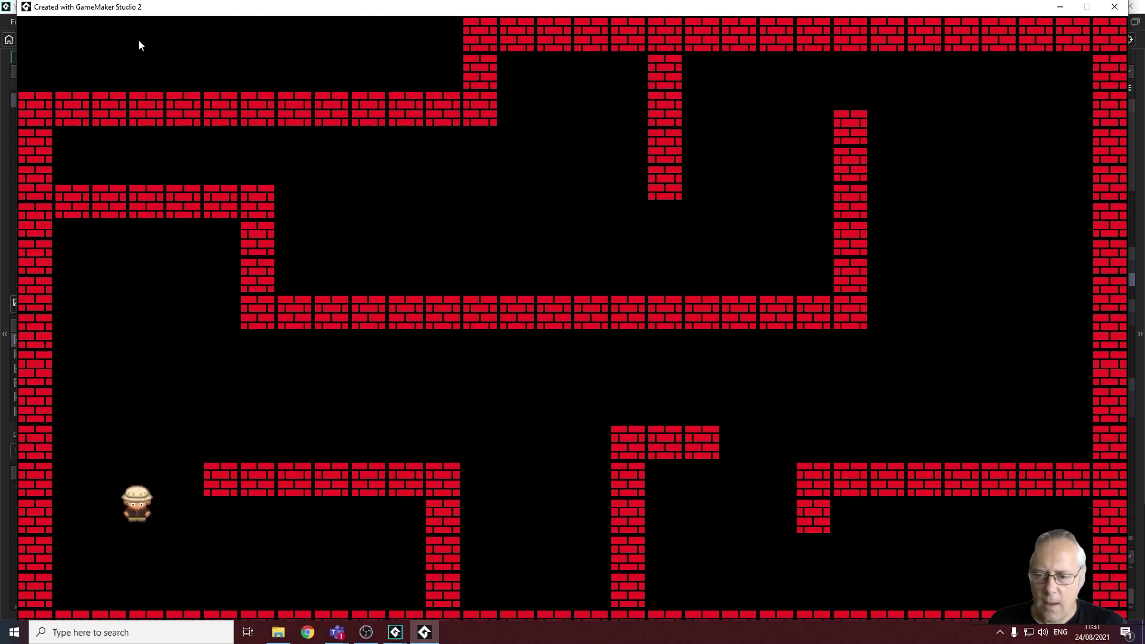
Step: Move the player up out of the corner, then right and down into the lower right area
{"action": "key", "text": "Right"}
{"action": "key", "text": "Left"}
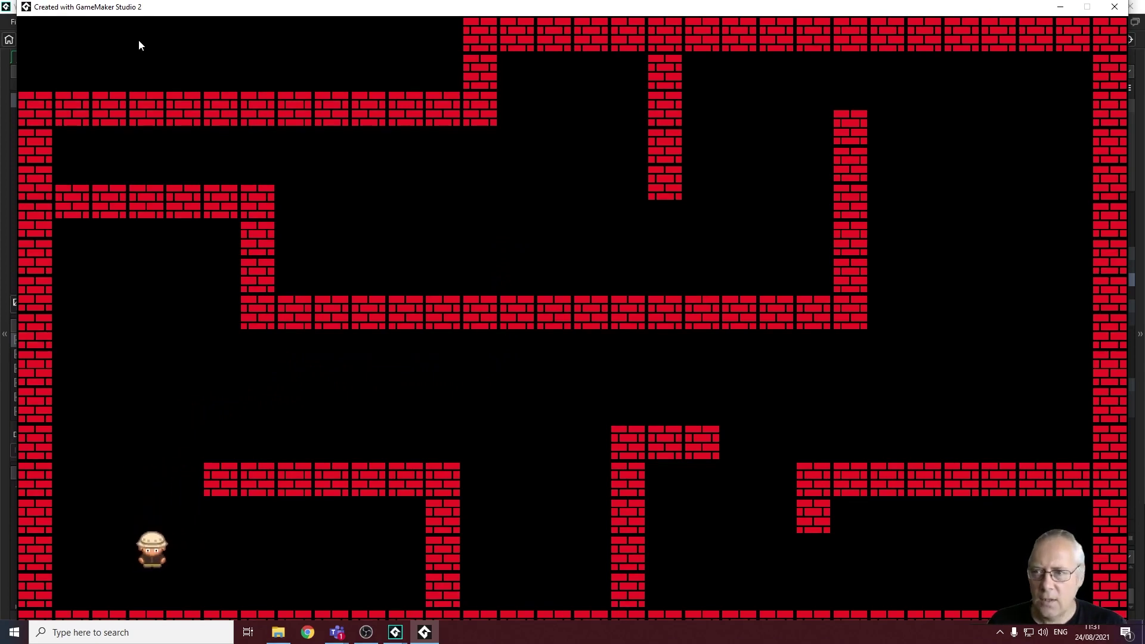
{"action": "key", "text": "Up"}
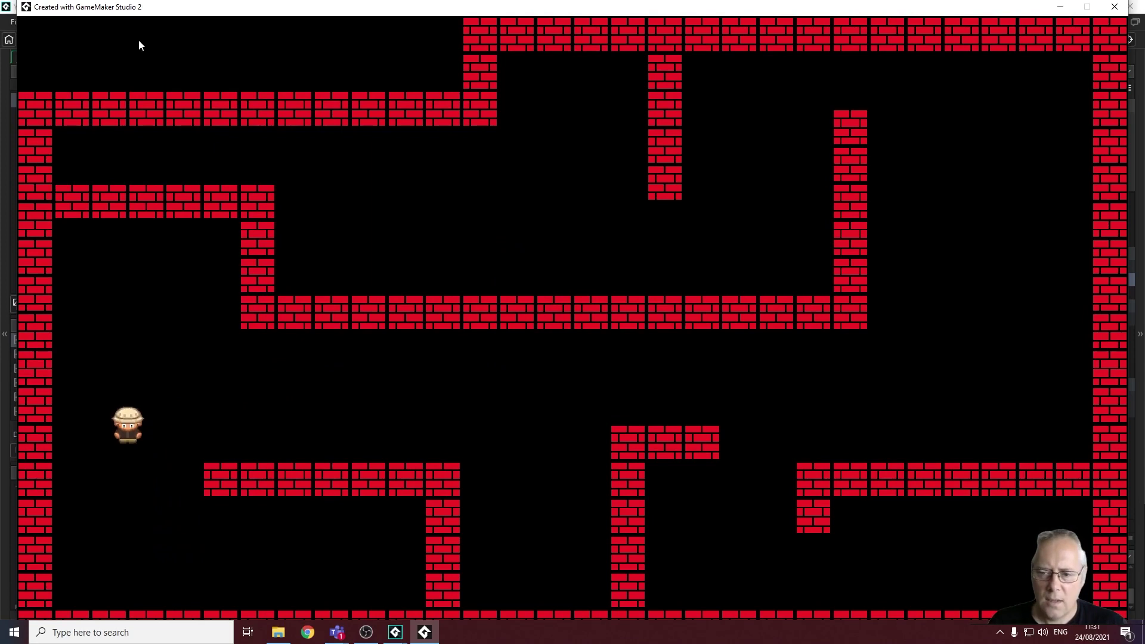
{"action": "key", "text": "Right"}
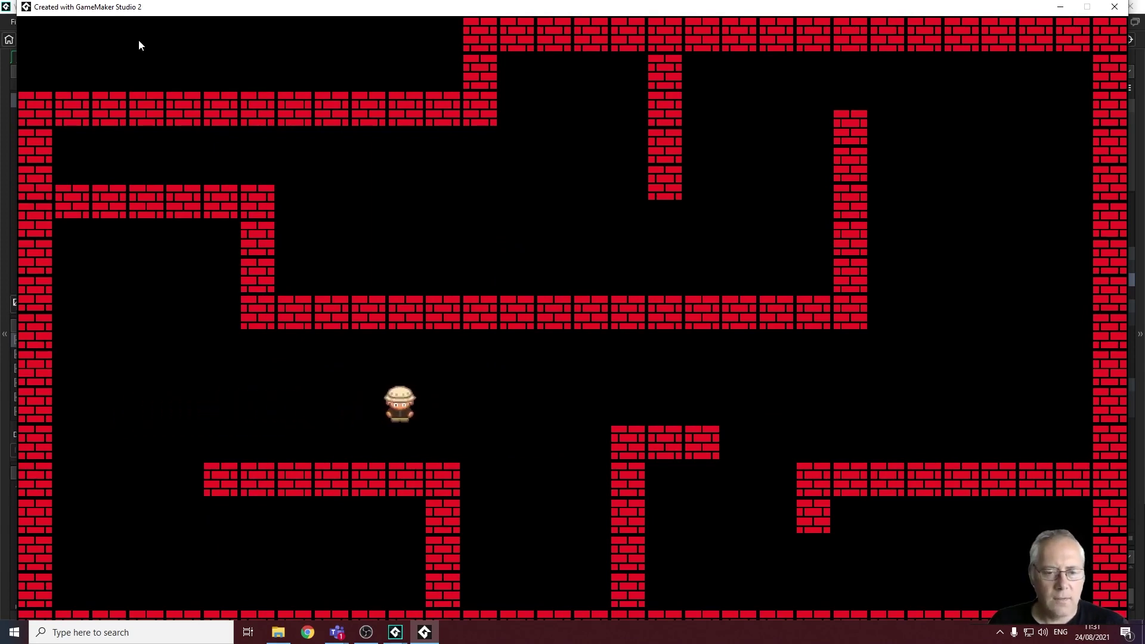
{"action": "key", "text": "Up"}
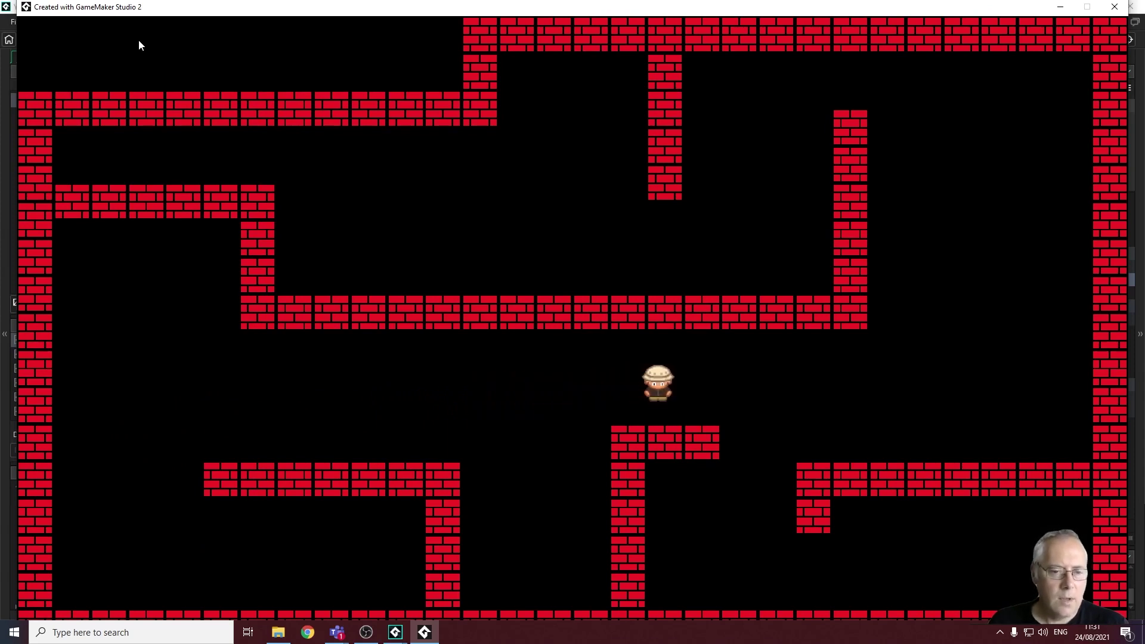
{"action": "key", "text": "Down"}
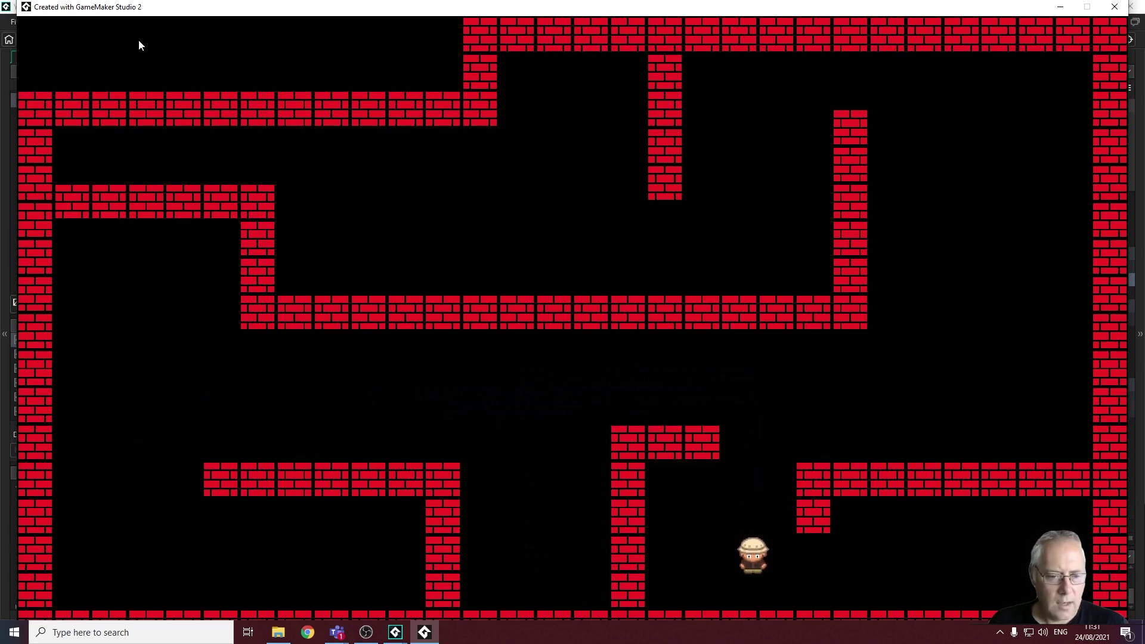
{"action": "key", "text": "Right"}
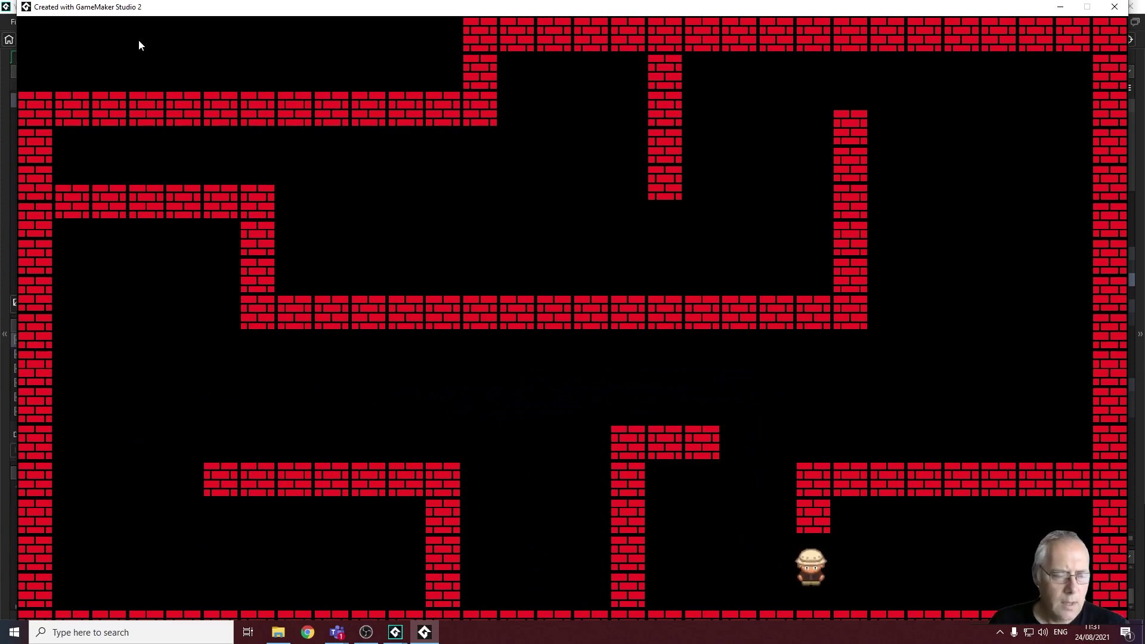